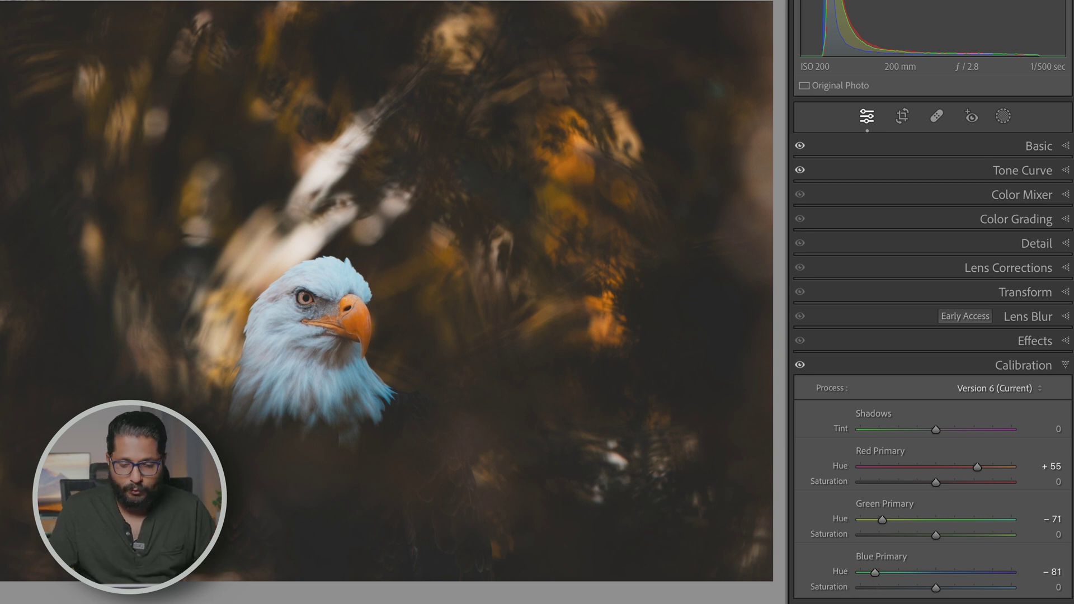
# - Set the calibration saturation of the blue primary to −43, the green primary to −38 and the red primary to −15
pyautogui.moveTo(935, 589); pyautogui.dragTo(903, 596)
pyautogui.moveTo(929, 534); pyautogui.dragTo(903, 536)
pyautogui.moveTo(932, 483)
pyautogui.mouseDown()
pyautogui.moveTo(905, 483)
pyautogui.moveTo(921, 482)
pyautogui.mouseUp()
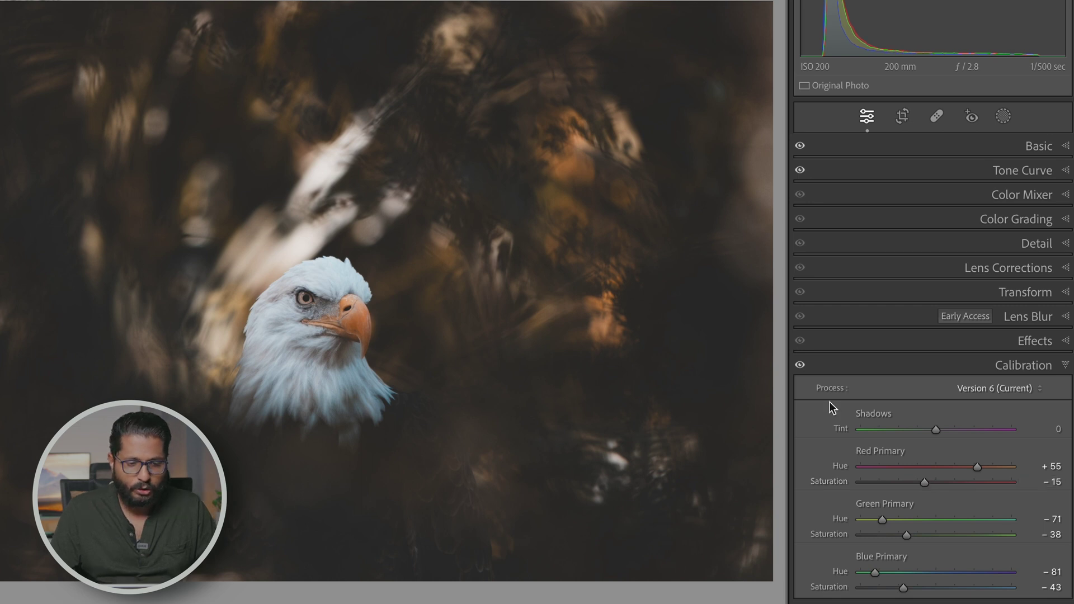
# - Compare the eagle photo before and after the edits several times
pyautogui.press('\\')
pyautogui.press('\\')
pyautogui.press('\\')
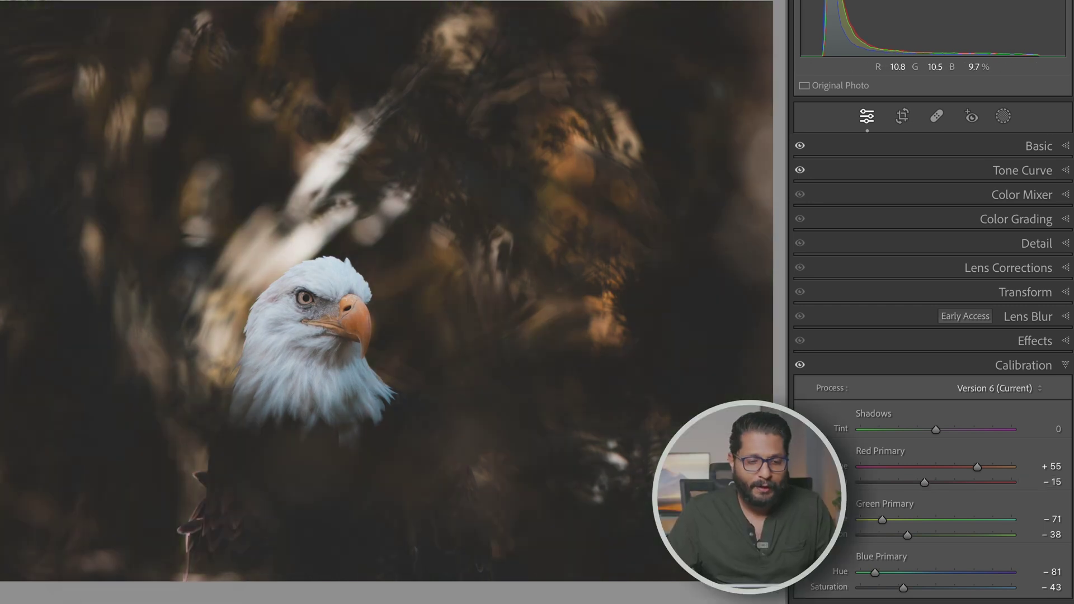
pyautogui.press('\\')
pyautogui.press('\\')
pyautogui.press('\\')
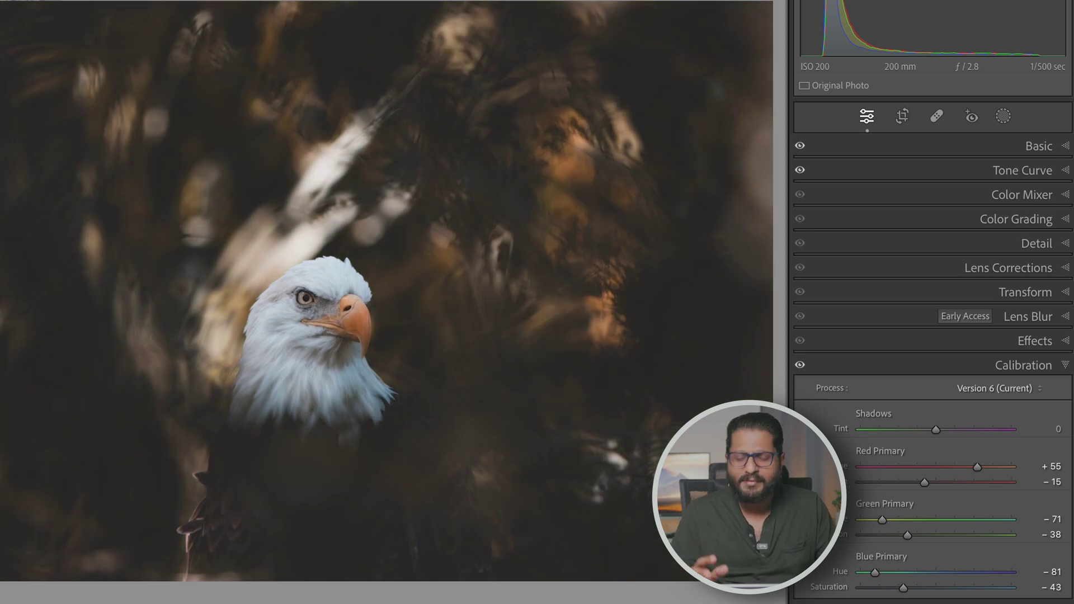
pyautogui.press('\\')
pyautogui.press('\\')
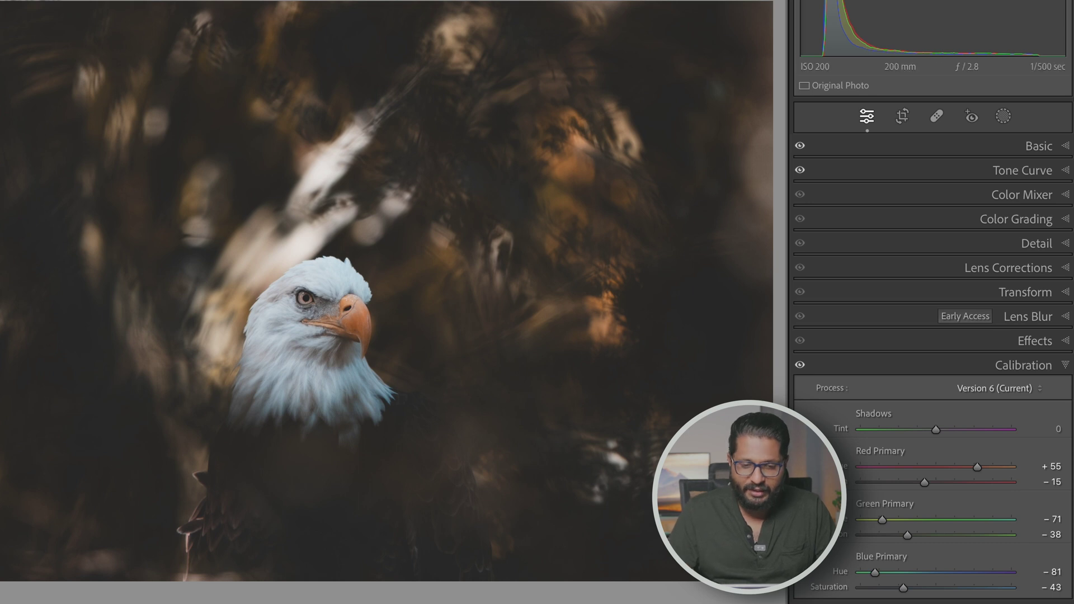
# - Reset the eagle photo's exposure to 0.00
pyautogui.click(1015, 147)
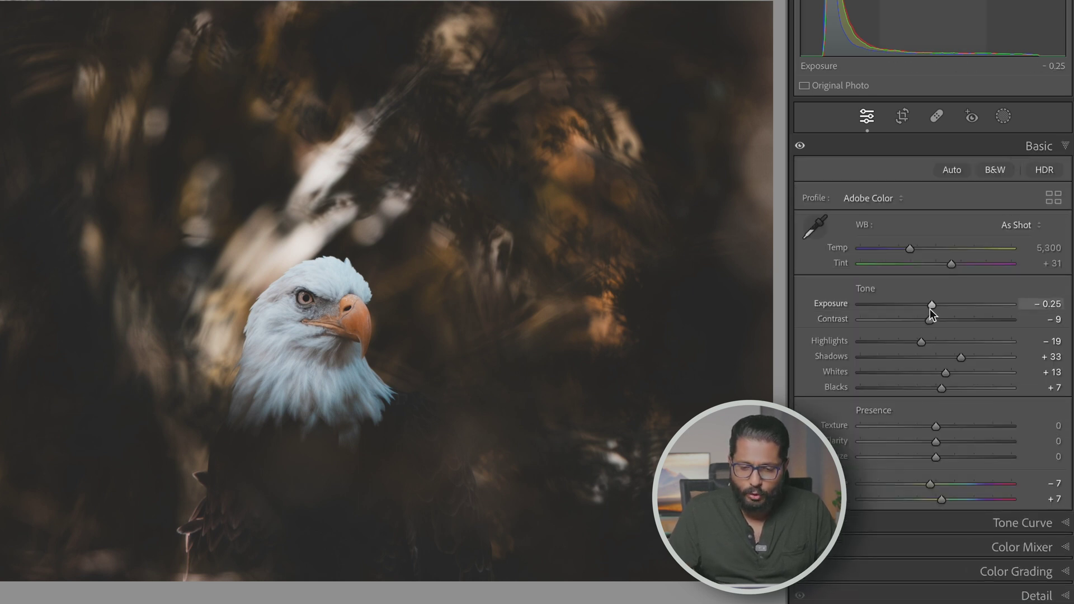
pyautogui.doubleClick(933, 305)
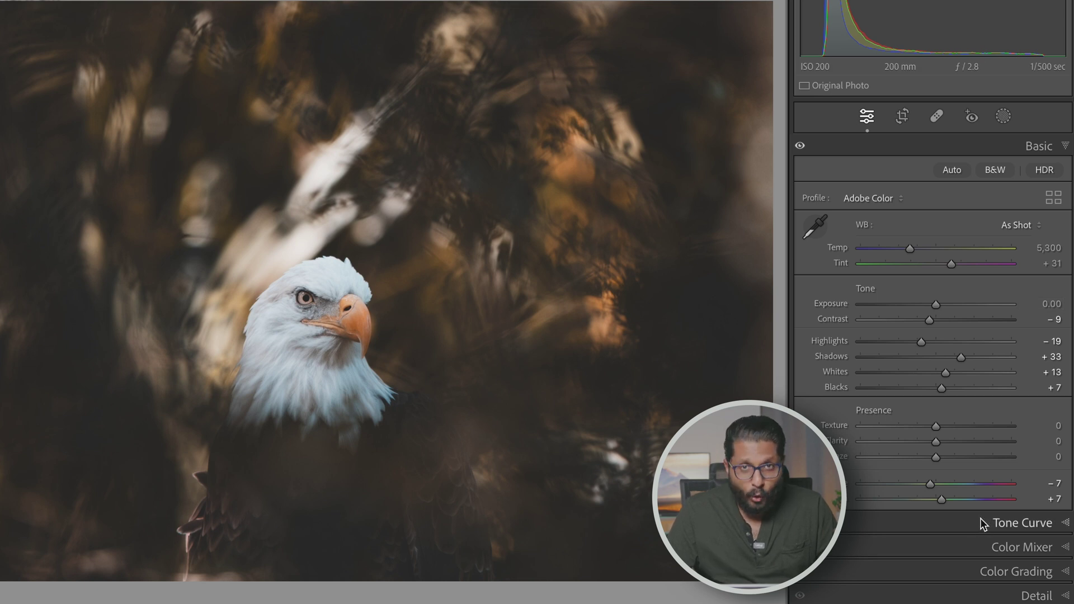
# - Shift the Color Mixer hues of the eagle photo to yellow −27, orange −18 and red −12
pyautogui.click(988, 547)
pyautogui.click(862, 264)
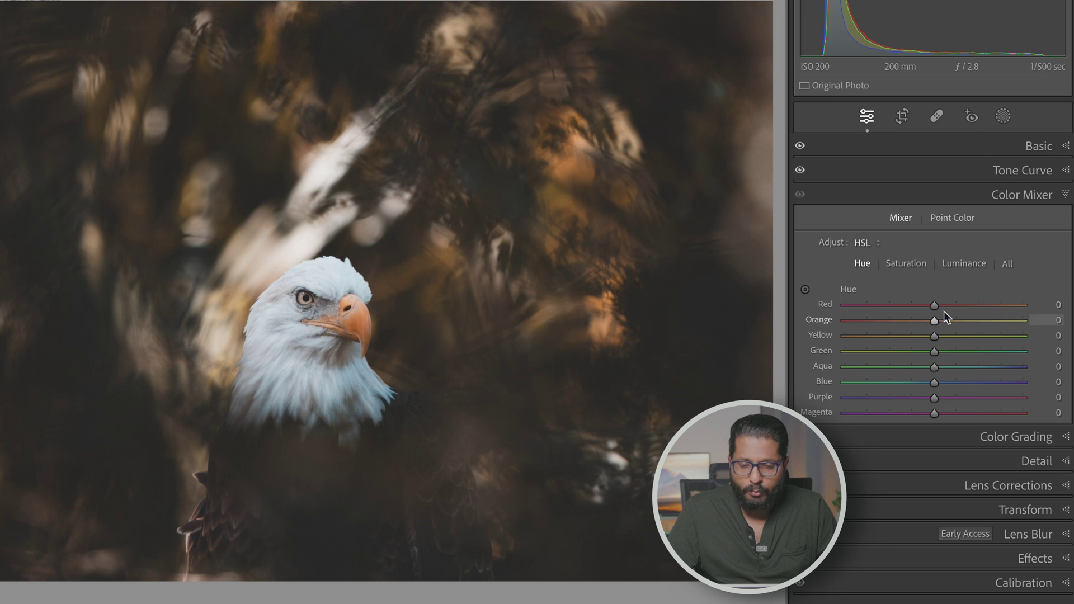
pyautogui.moveTo(934, 336)
pyautogui.mouseDown()
pyautogui.moveTo(883, 336)
pyautogui.moveTo(918, 327)
pyautogui.mouseUp()
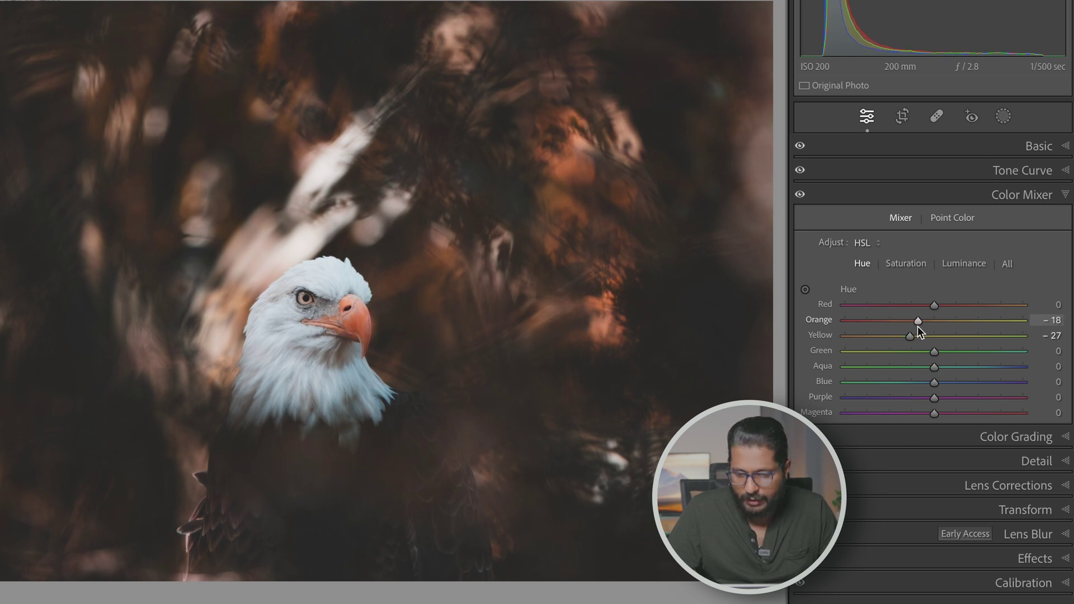
pyautogui.moveTo(928, 306)
pyautogui.mouseDown()
pyautogui.moveTo(885, 310)
pyautogui.moveTo(918, 311)
pyautogui.mouseUp()
pyautogui.moveTo(932, 382)
pyautogui.mouseDown()
pyautogui.moveTo(901, 384)
pyautogui.moveTo(999, 388)
pyautogui.moveTo(853, 377)
pyautogui.moveTo(925, 386)
pyautogui.mouseUp()
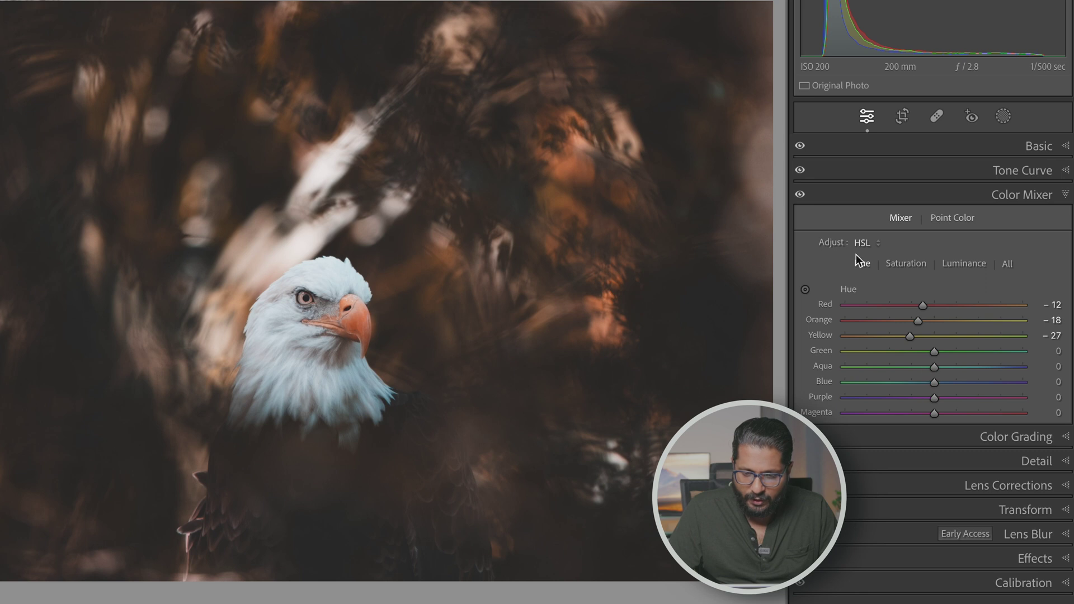
# - Set the Color Mixer saturation of purple, magenta and blue to −100 and slightly reduce the yellow saturation
pyautogui.click(900, 262)
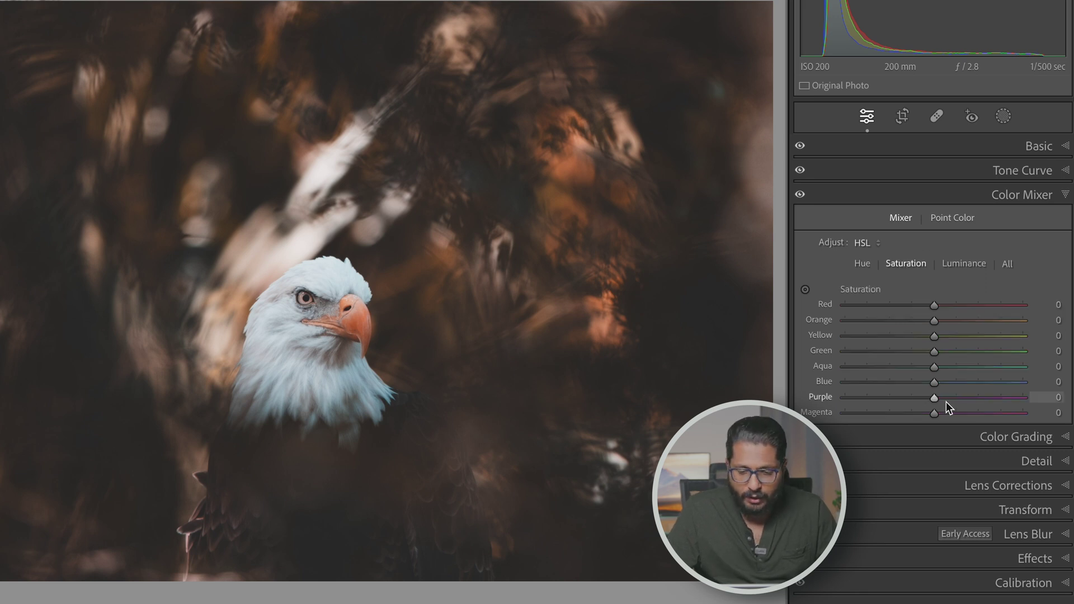
pyautogui.moveTo(929, 400); pyautogui.dragTo(854, 408)
pyautogui.moveTo(927, 414); pyautogui.dragTo(829, 386)
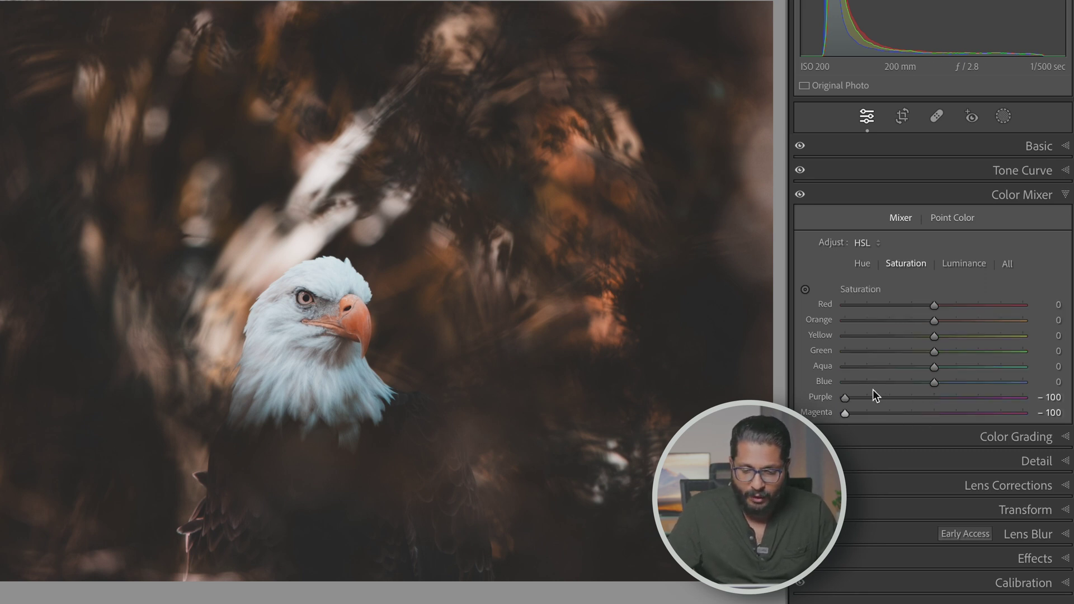
pyautogui.moveTo(928, 385); pyautogui.dragTo(830, 401)
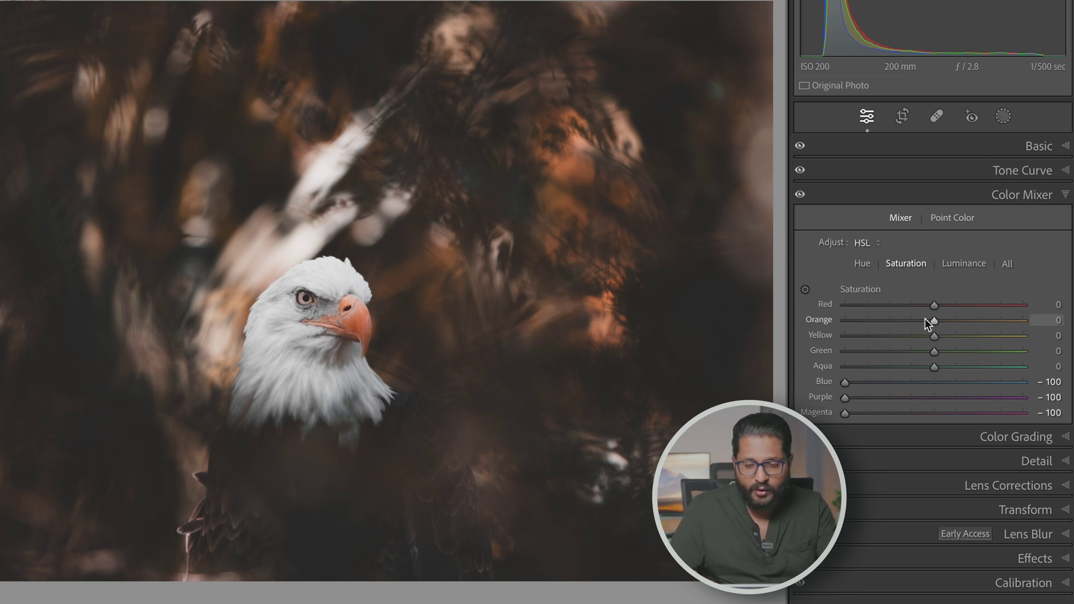
pyautogui.moveTo(930, 337); pyautogui.dragTo(914, 354)
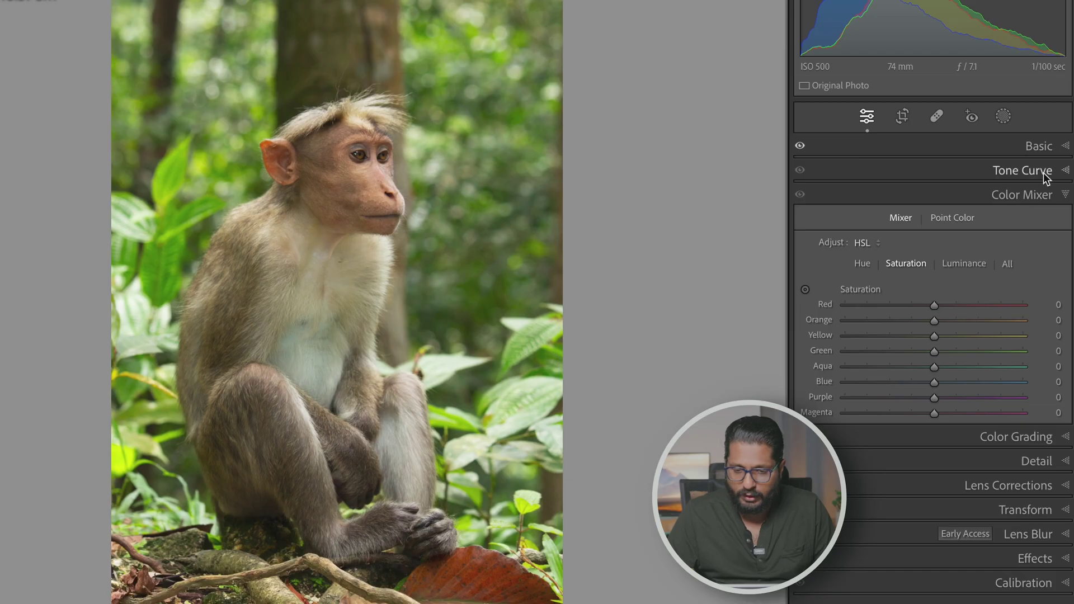
# - Set the monkey photo's exposure to −0.70, contrast −9, highlights −29, shadows +23, whites −32, blacks −17 and saturation +1
pyautogui.click(1041, 147)
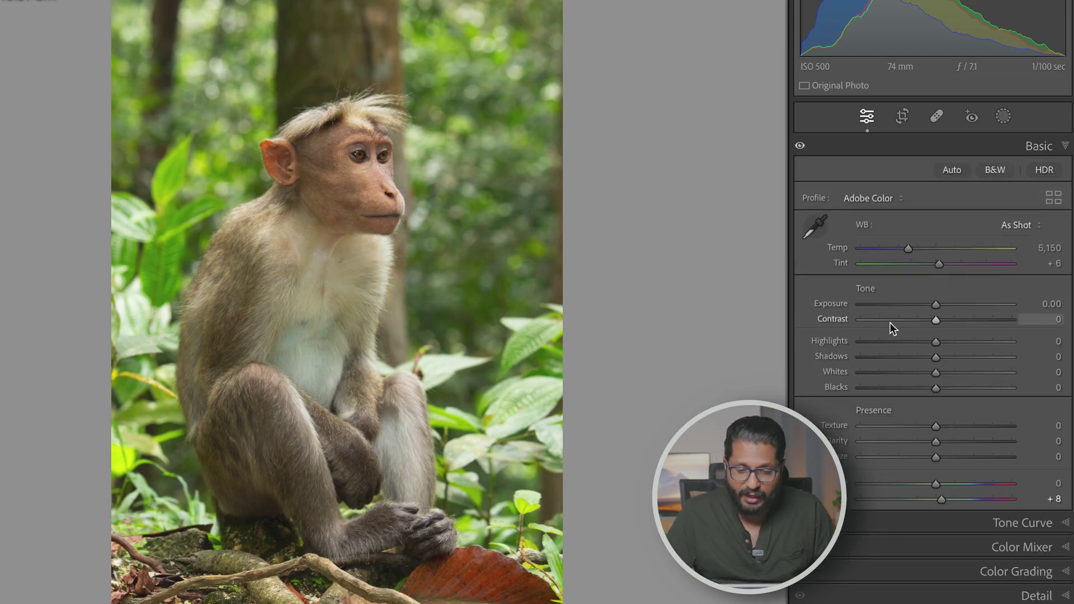
pyautogui.moveTo(939, 304); pyautogui.dragTo(938, 389)
pyautogui.scroll(-3, 937, 389)
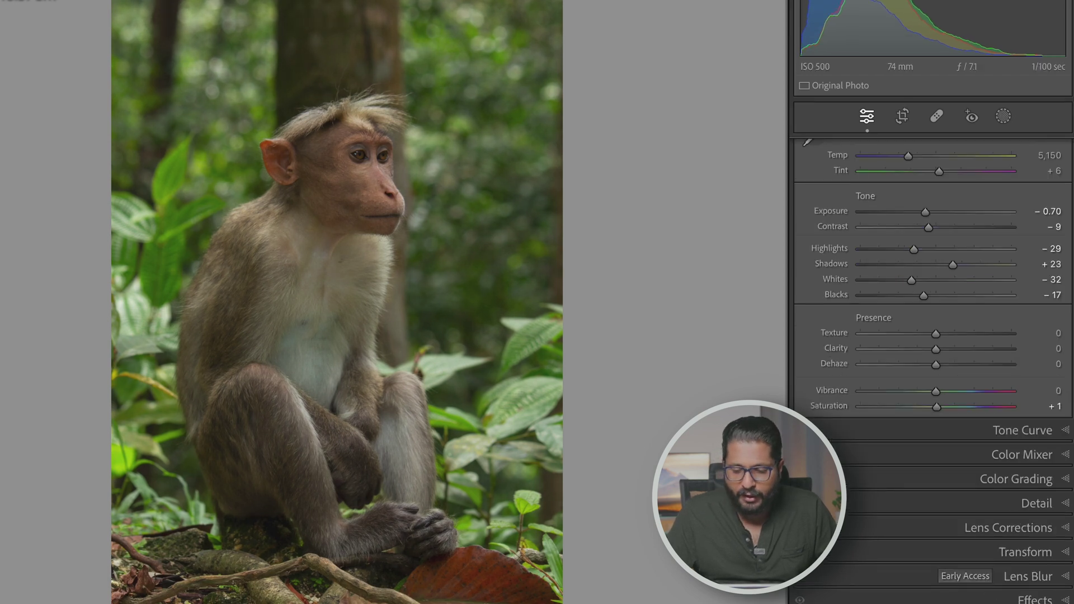
# - Set the calibration hue of the red primary to +93, the green primary to −52 and the blue primary to −75
pyautogui.click(1024, 599)
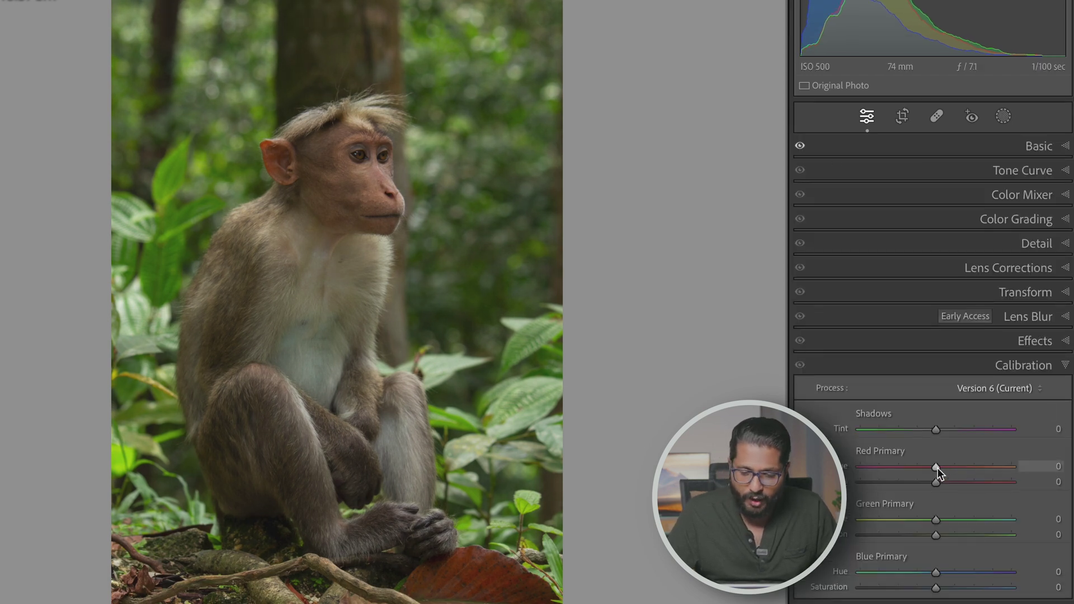
pyautogui.moveTo(909, 465); pyautogui.dragTo(1006, 472)
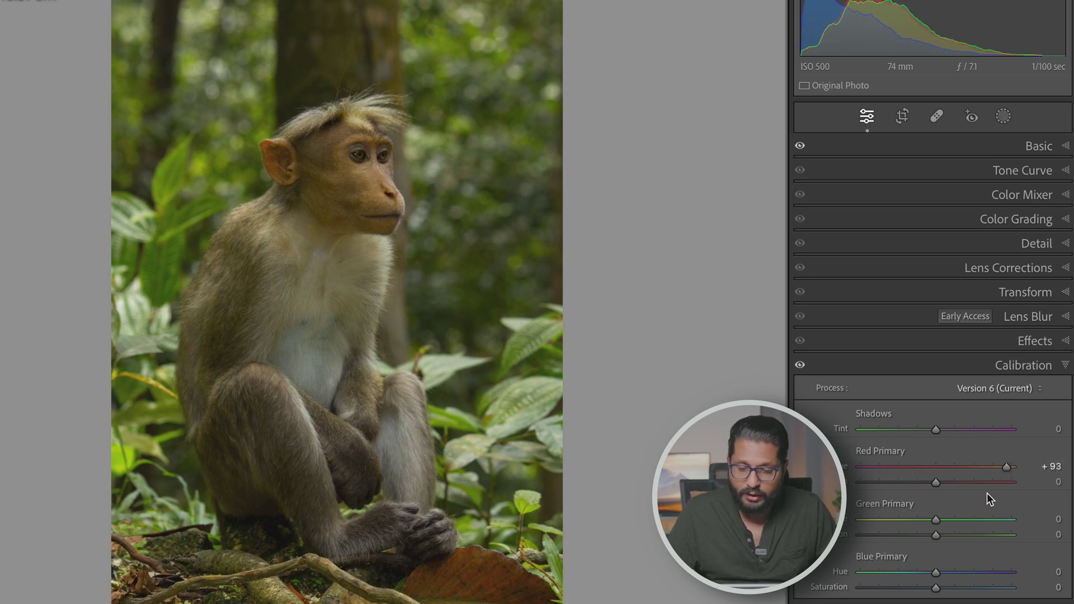
pyautogui.moveTo(936, 517); pyautogui.dragTo(897, 515)
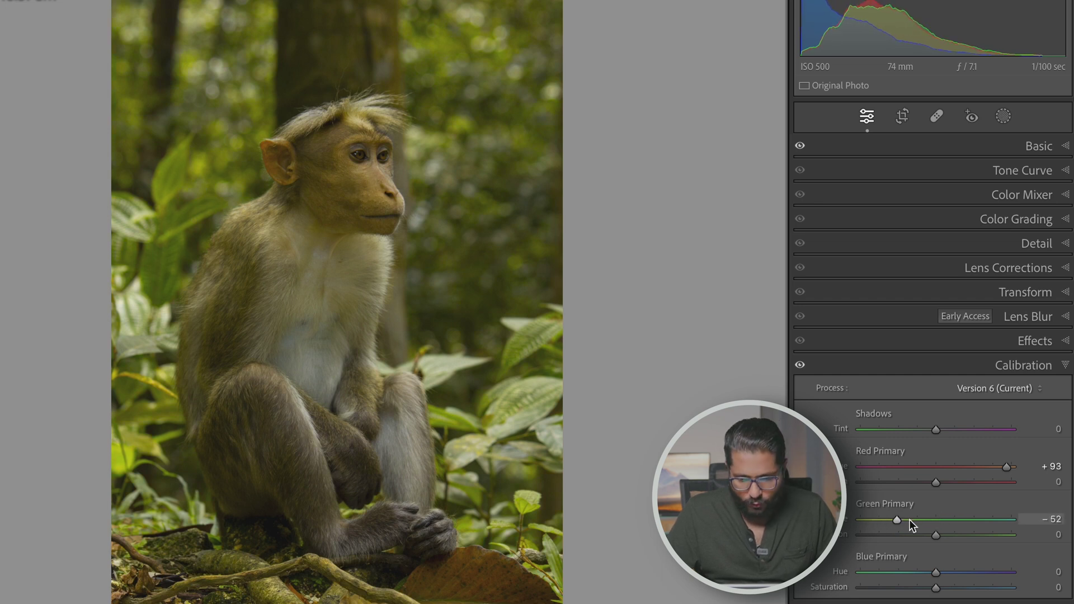
pyautogui.moveTo(932, 575); pyautogui.dragTo(882, 576)
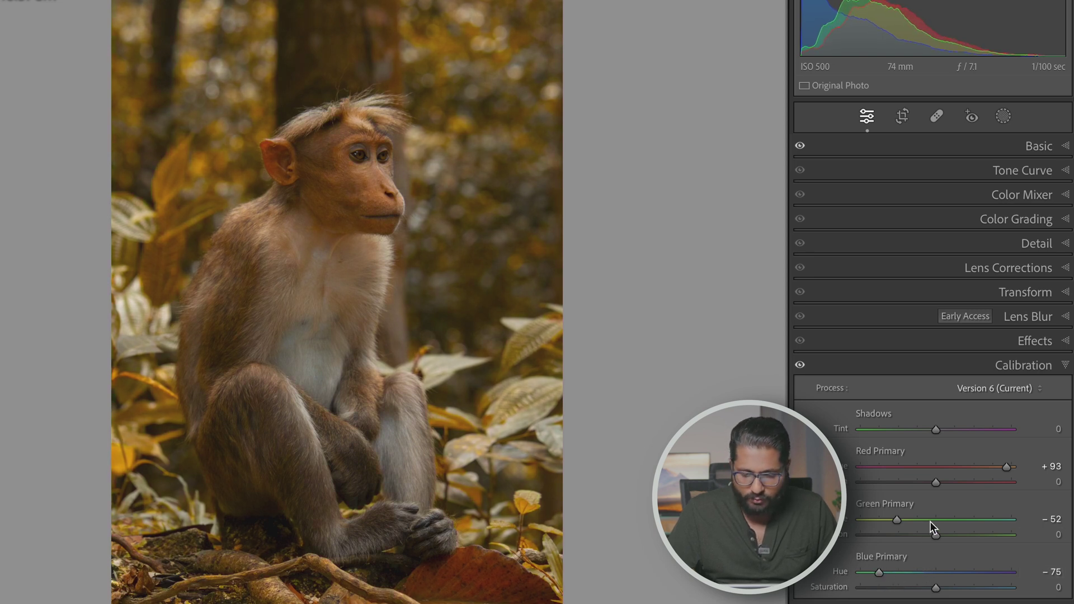
# - Set the calibration saturation of the red primary to −30, the green primary to −27 and the blue primary to −44
pyautogui.moveTo(935, 483); pyautogui.dragTo(913, 483)
pyautogui.moveTo(936, 536); pyautogui.dragTo(914, 536)
pyautogui.moveTo(934, 588); pyautogui.dragTo(899, 589)
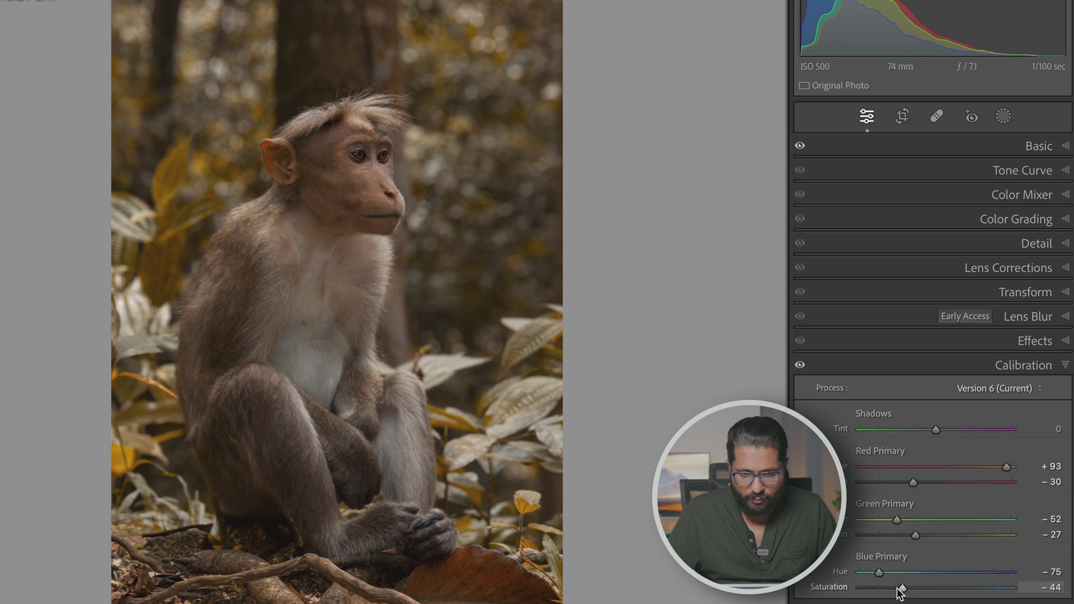
# - Shape a faded S tone curve through 183/197 and 64/48, with a lowered white point, black point output 29 and Refine Saturation 59
pyautogui.click(1035, 170)
pyautogui.moveTo(972, 261); pyautogui.dragTo(971, 254)
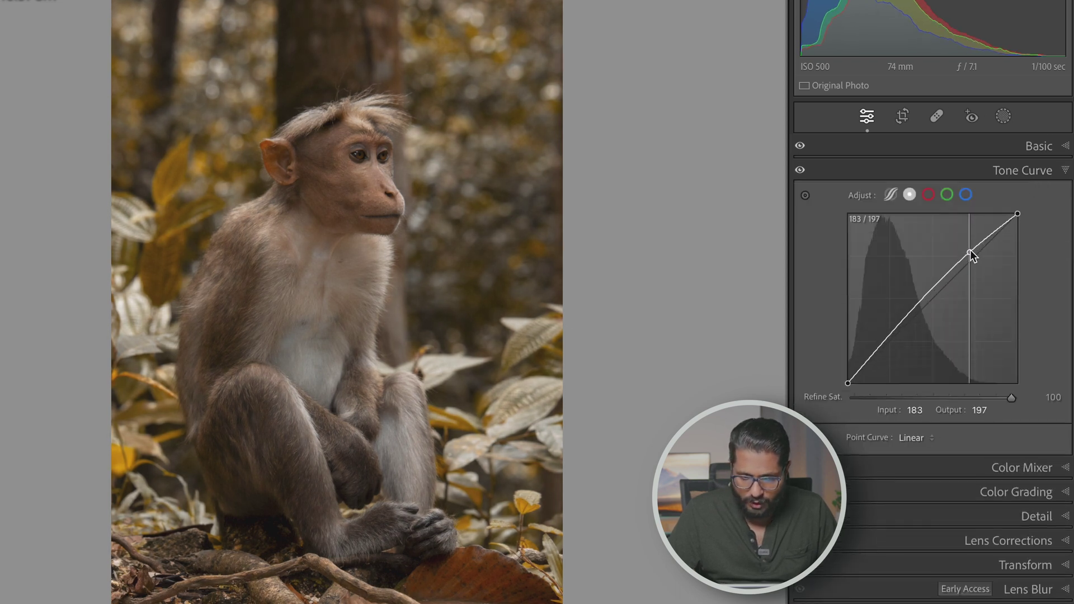
pyautogui.moveTo(890, 338); pyautogui.dragTo(890, 353)
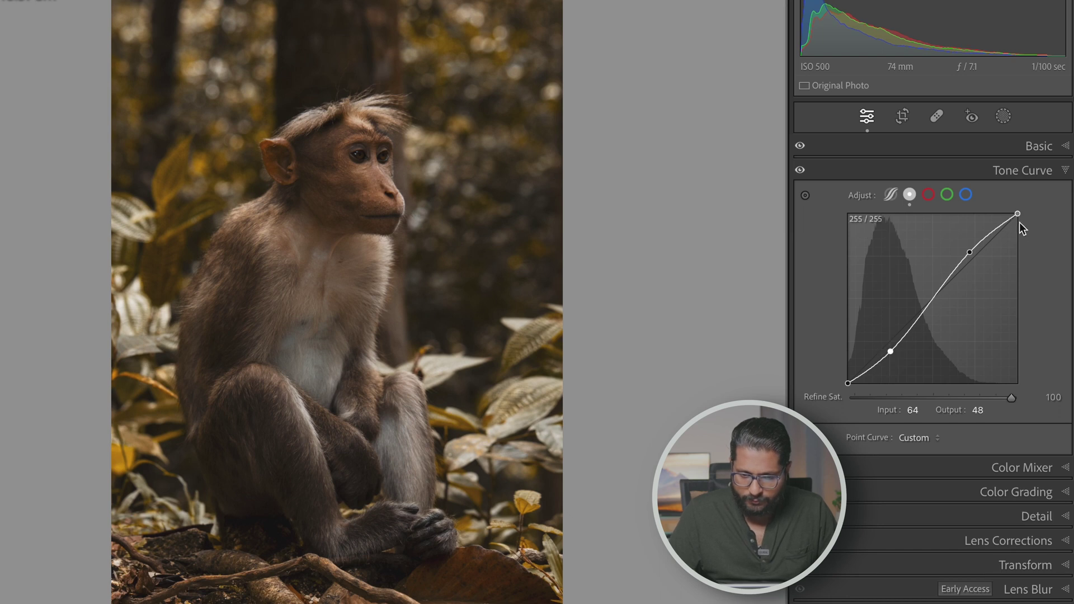
pyautogui.moveTo(1018, 214)
pyautogui.mouseDown()
pyautogui.moveTo(1019, 239)
pyautogui.moveTo(1018, 226)
pyautogui.mouseUp()
pyautogui.moveTo(849, 384); pyautogui.dragTo(850, 365)
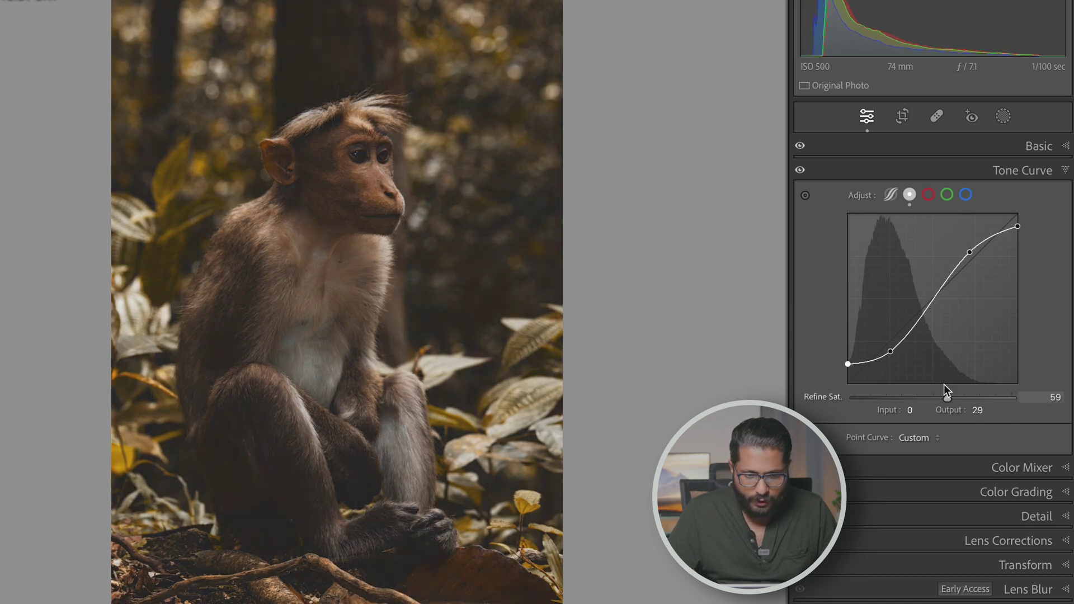
# - Brighten the monkey photo by setting exposure to −0.35 and shadows to +37
pyautogui.click(972, 141)
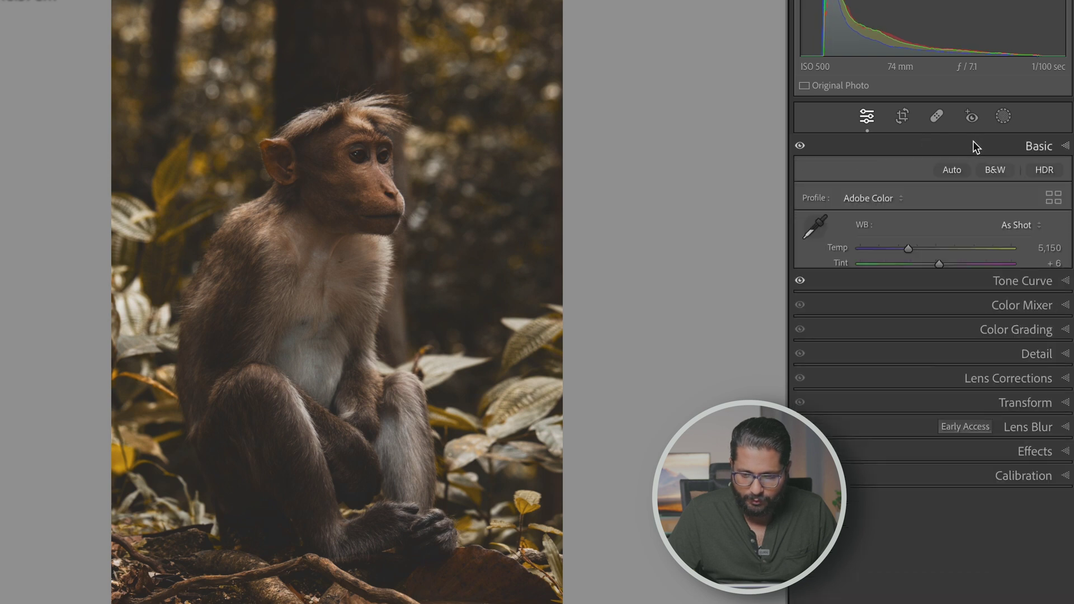
pyautogui.moveTo(932, 301); pyautogui.dragTo(932, 303)
pyautogui.moveTo(945, 351); pyautogui.dragTo(964, 361)
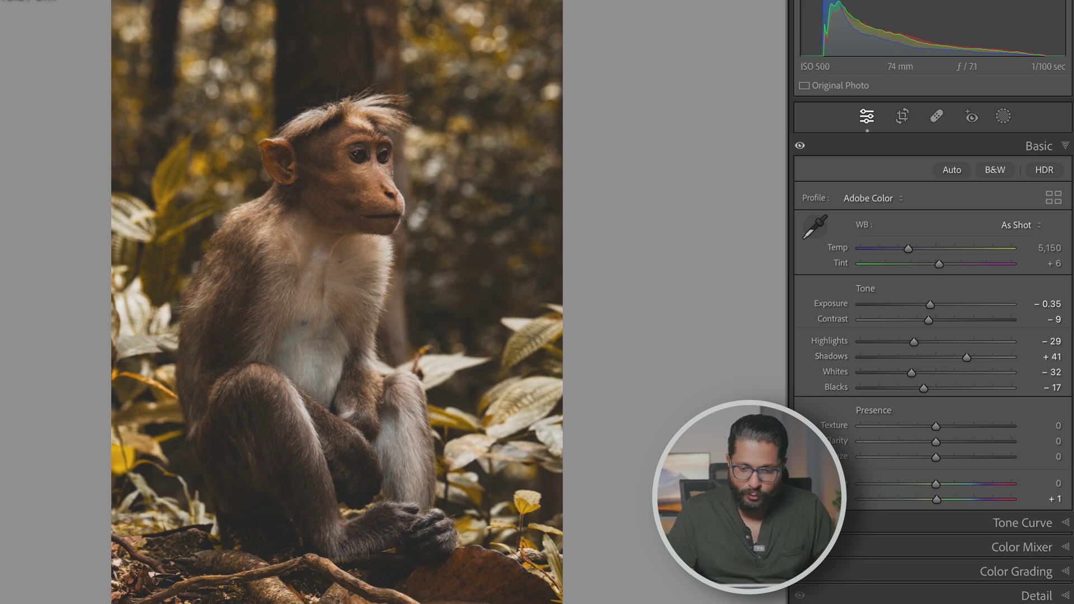
pyautogui.moveTo(965, 360); pyautogui.dragTo(963, 361)
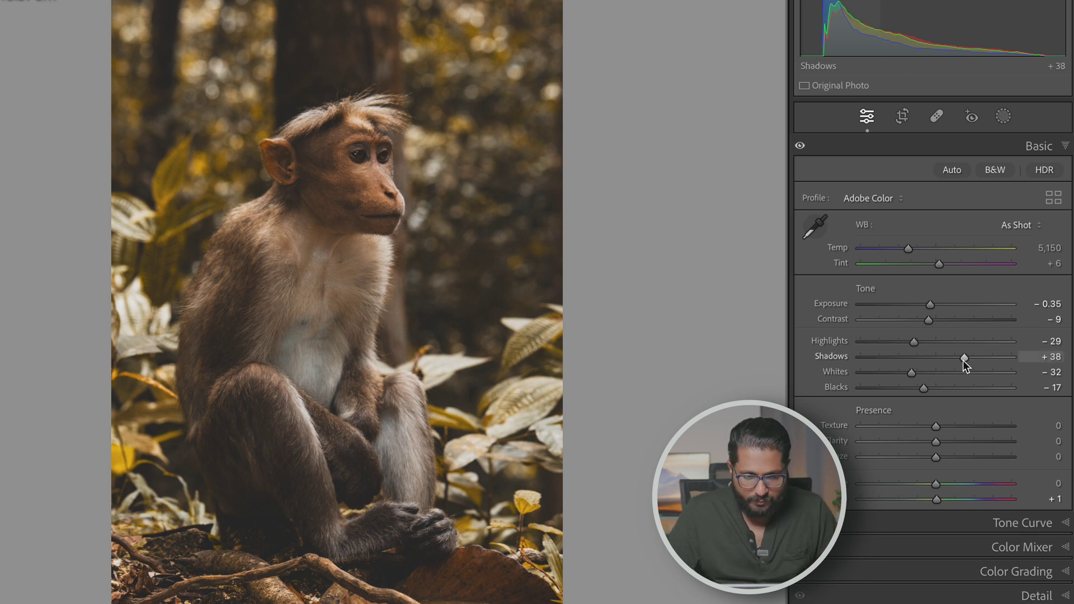
# - Set the blue primary's calibration hue to −72 and reduce its saturation further
pyautogui.scroll(-2, 973, 543)
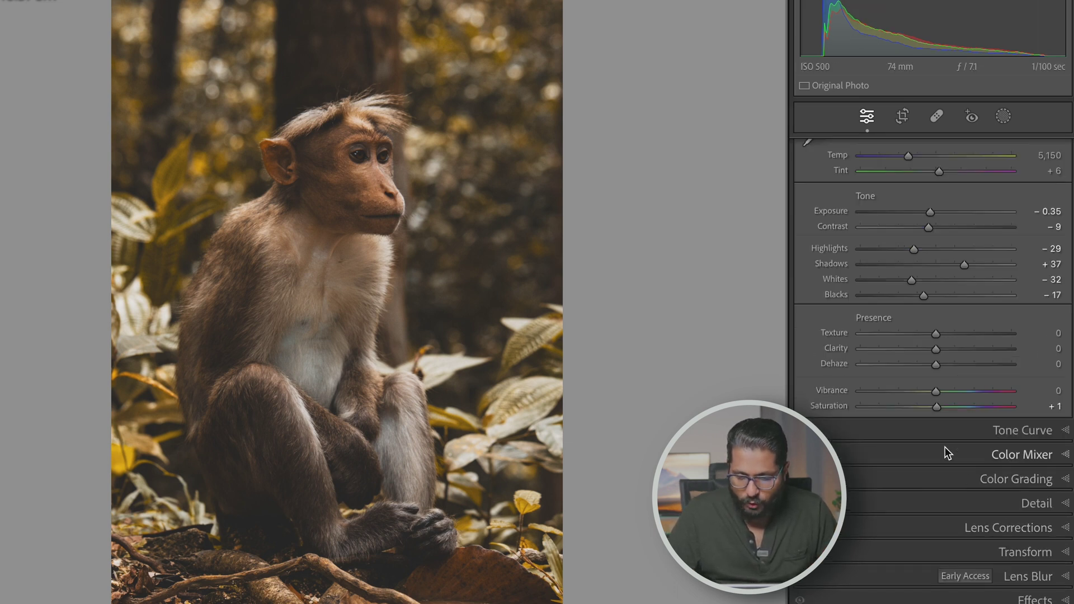
pyautogui.hotkey('ctrl', '9')
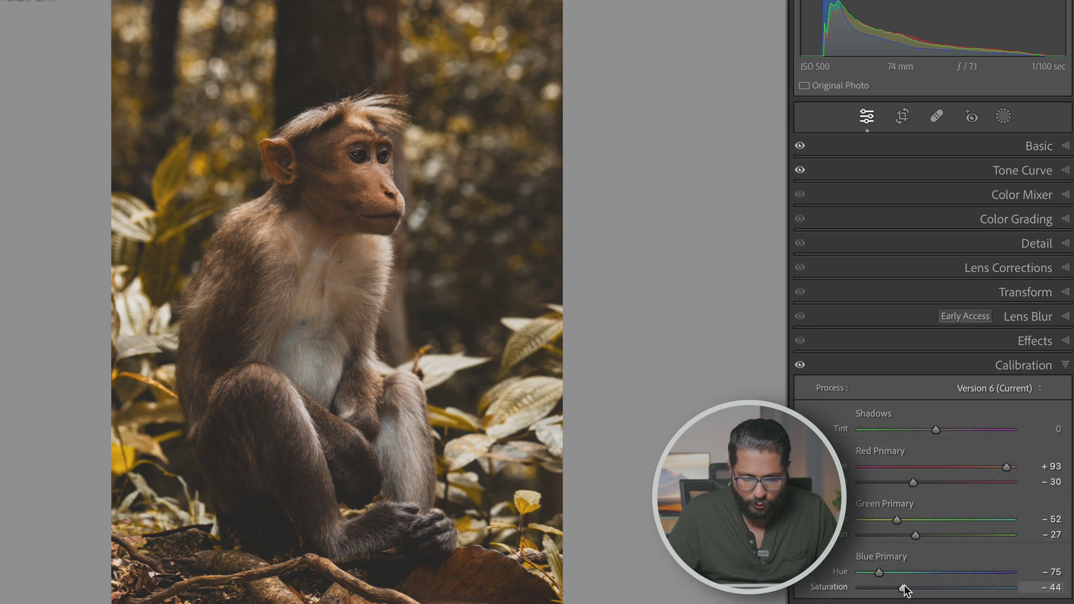
pyautogui.moveTo(884, 573); pyautogui.dragTo(828, 596)
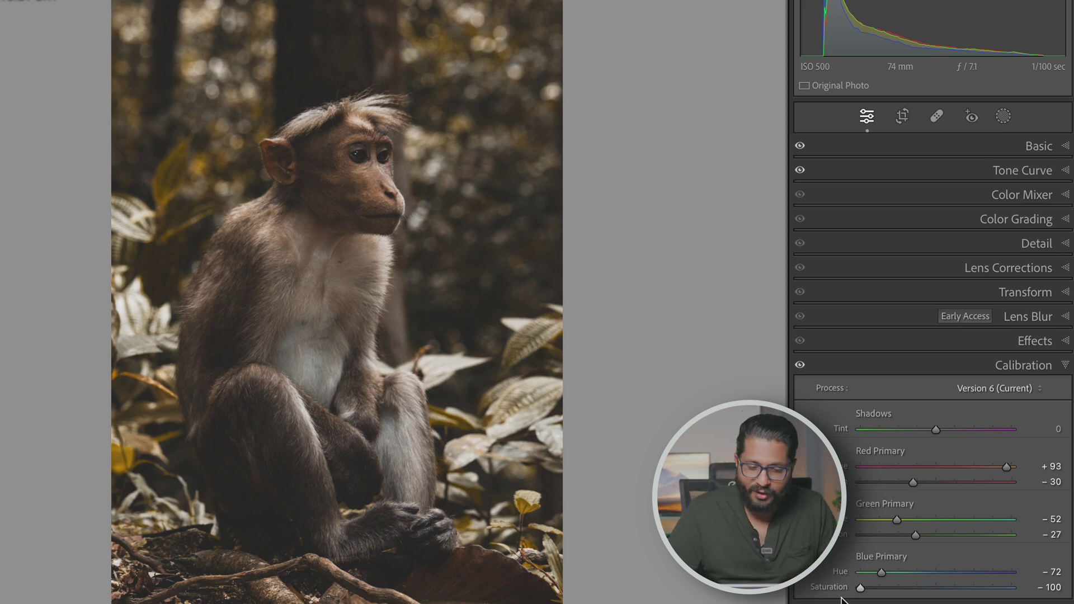
pyautogui.moveTo(873, 591); pyautogui.dragTo(887, 589)
# - Shift the monkey photo's Color Mixer hues to yellow −31, orange −9 and red +12
pyautogui.click(1026, 197)
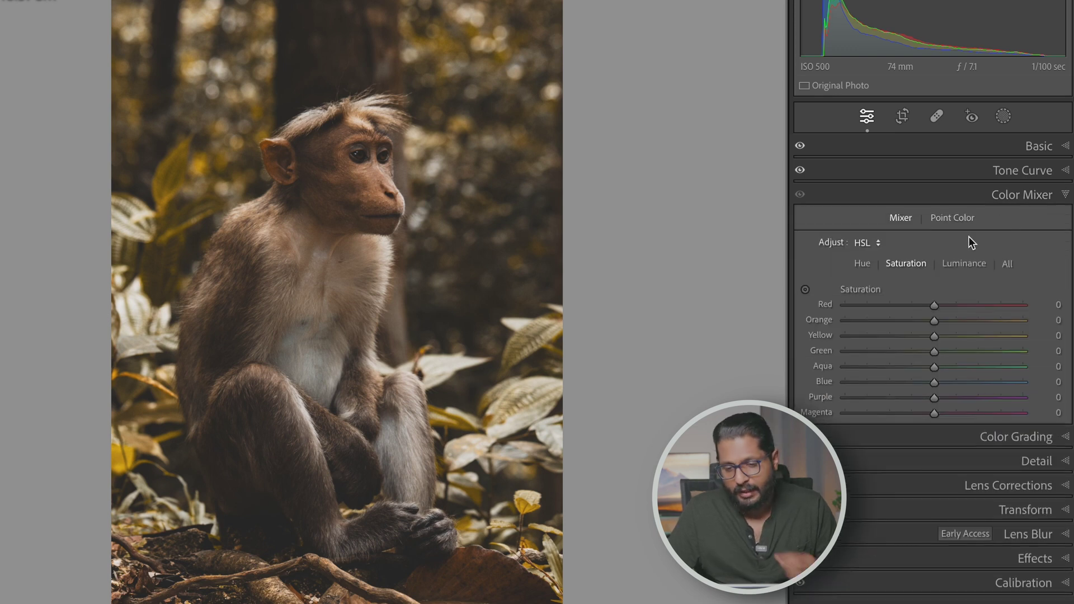
pyautogui.click(862, 264)
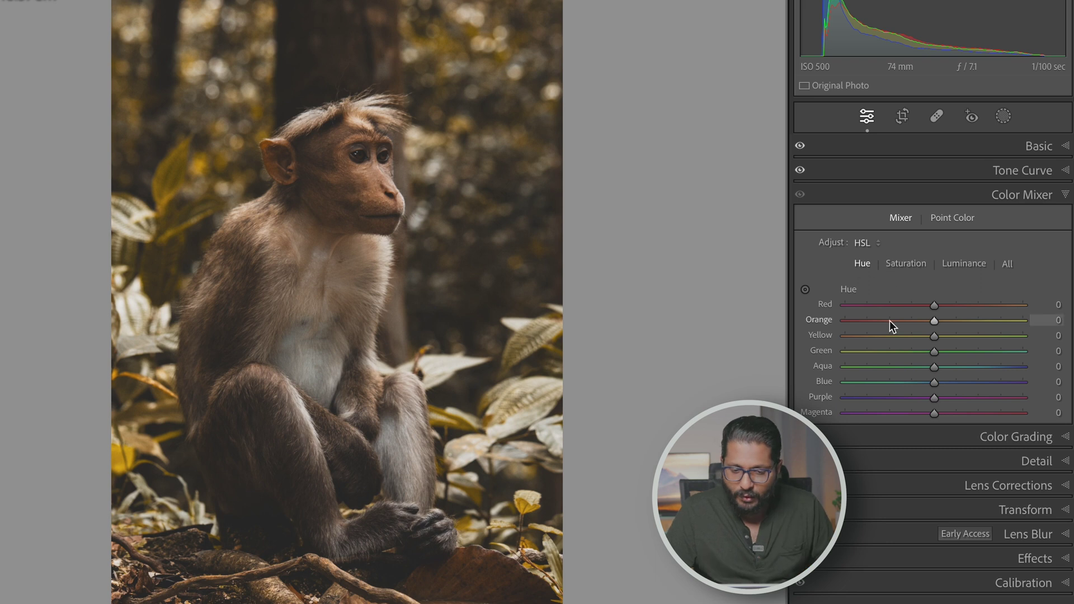
pyautogui.moveTo(932, 338); pyautogui.dragTo(946, 307)
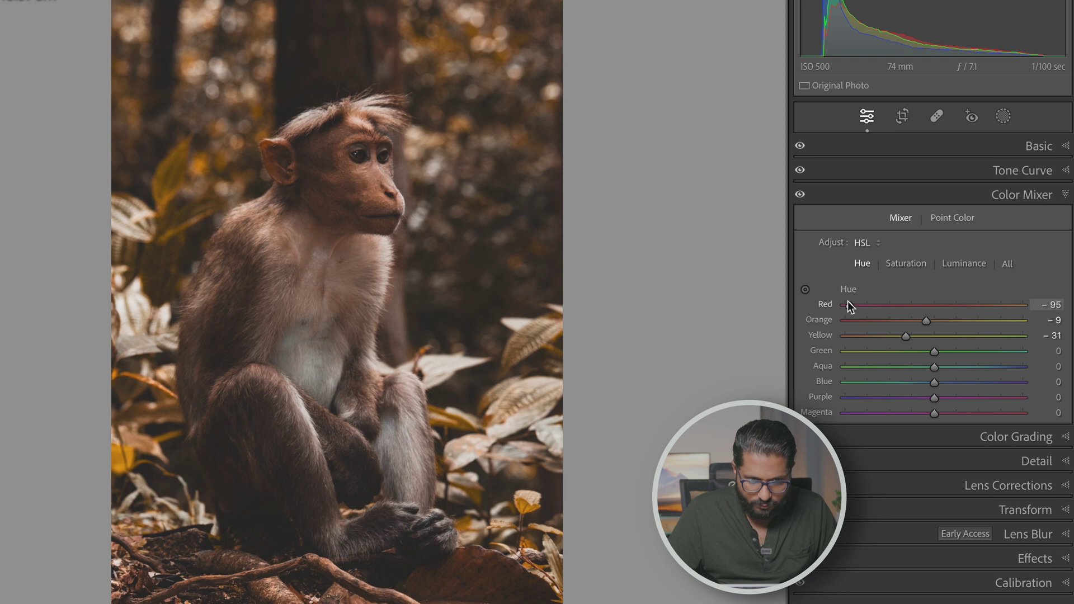
pyautogui.moveTo(937, 324); pyautogui.dragTo(945, 324)
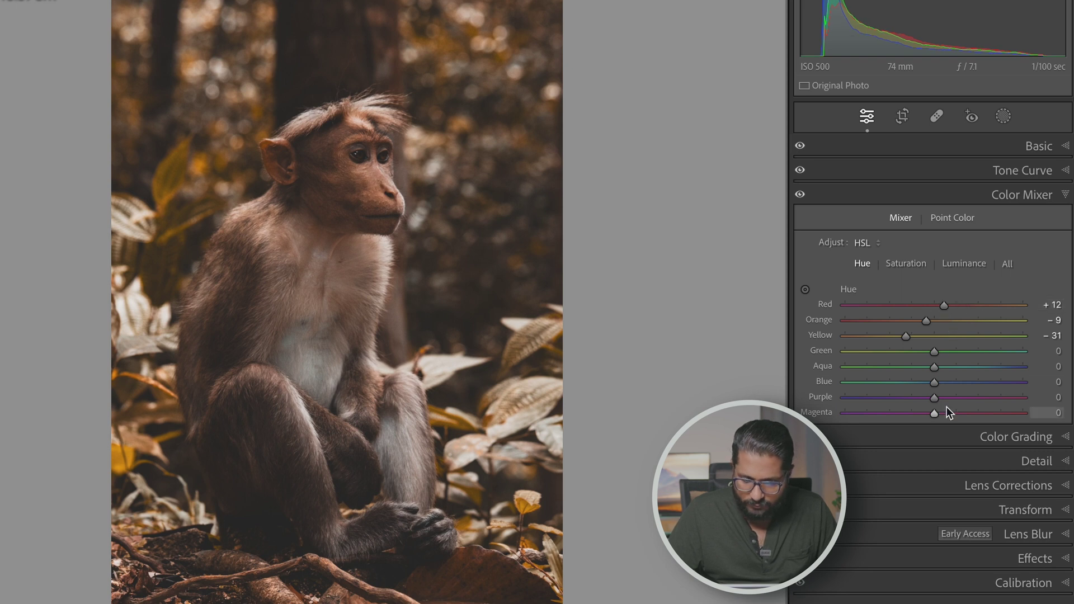
# - Set the monkey photo's blue saturation to −100 in the Color Mixer
pyautogui.click(905, 263)
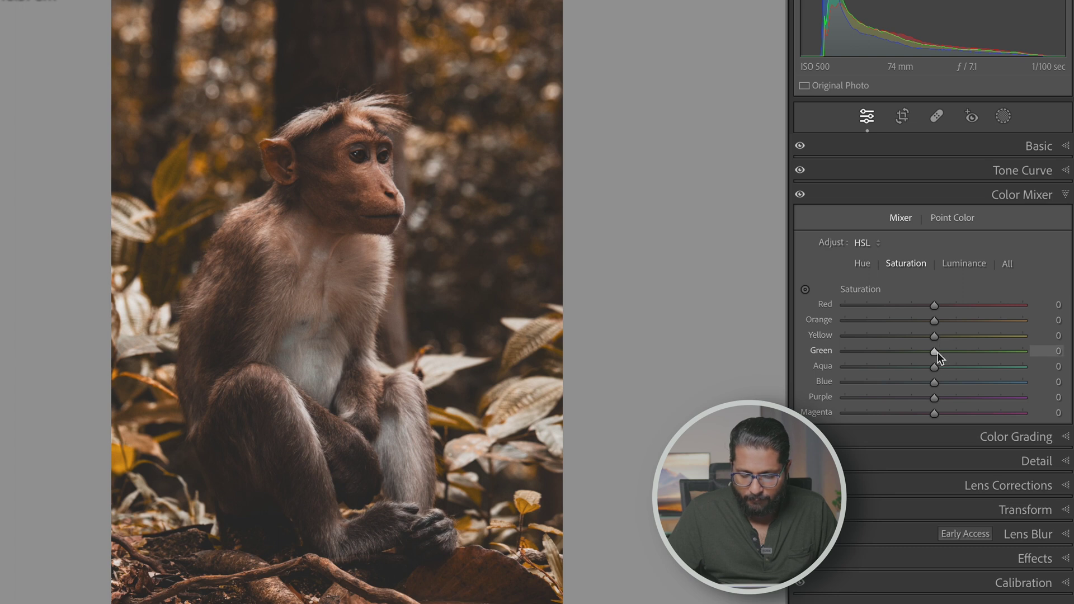
pyautogui.moveTo(884, 373); pyautogui.dragTo(811, 378)
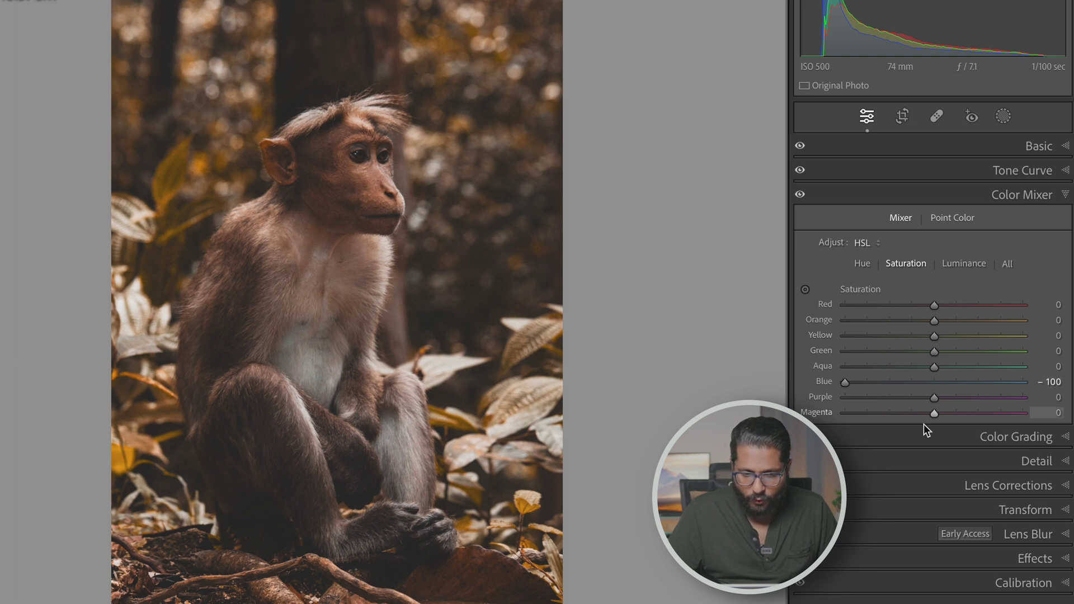
# - Set the monkey photo's Color Mixer saturation to −100 purple and magenta, −36 aqua, −33 green, −9 yellow and −1 orange
pyautogui.moveTo(935, 399); pyautogui.dragTo(750, 379)
pyautogui.moveTo(936, 415); pyautogui.dragTo(783, 420)
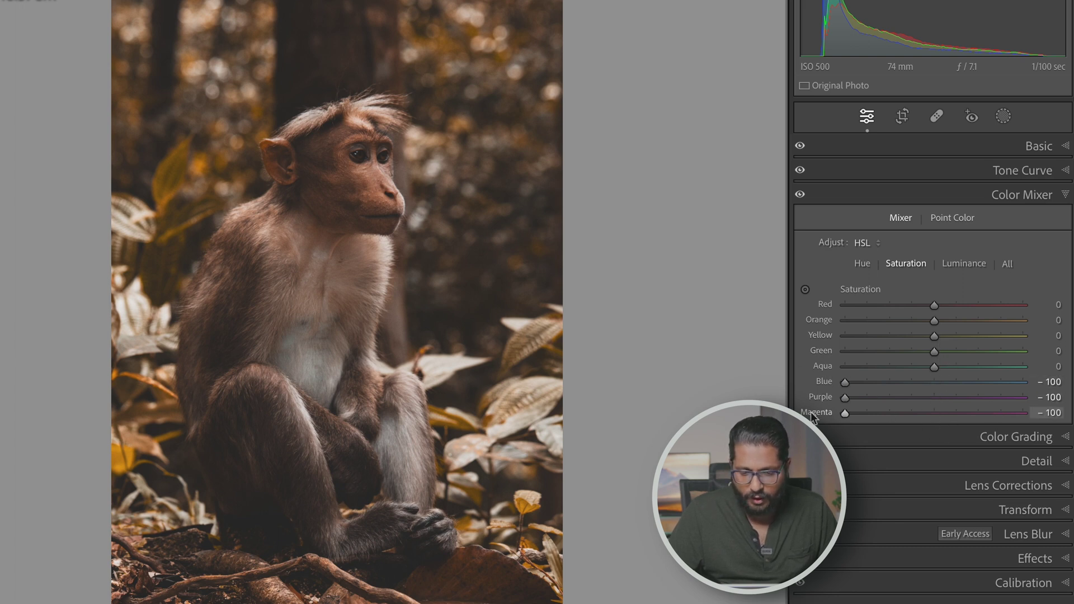
pyautogui.moveTo(933, 370); pyautogui.dragTo(931, 321)
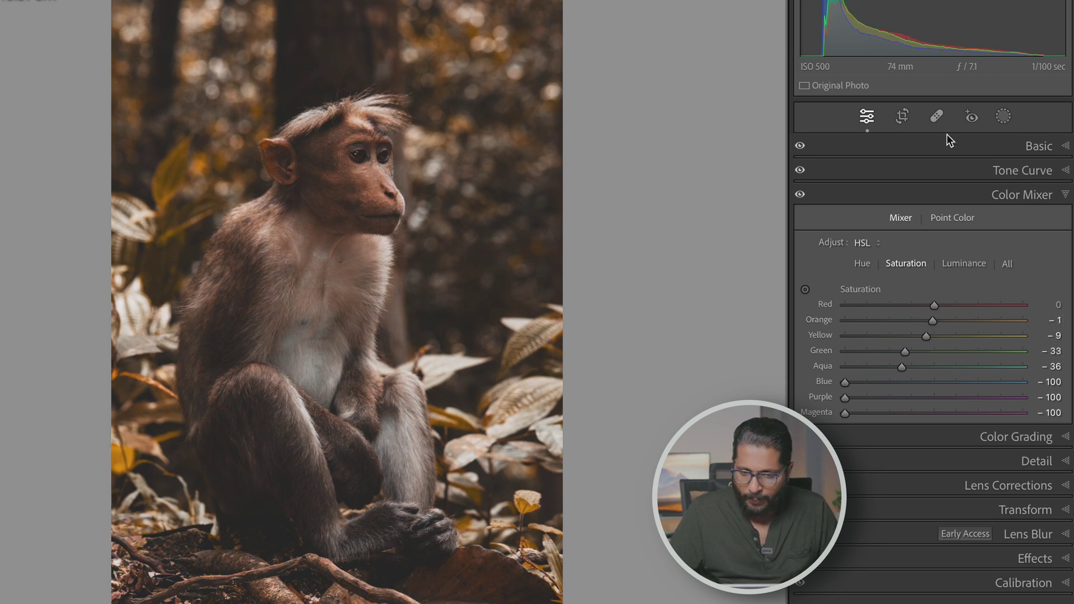
# - Set the monkey photo's basic exposure to −0.55 and shadows to +78
pyautogui.click(985, 148)
pyautogui.moveTo(934, 307); pyautogui.dragTo(931, 311)
pyautogui.moveTo(962, 359); pyautogui.dragTo(997, 365)
# - Reshape the point tone curve by raising the black point to output 32, deepening the shadows and adding a midpoint at 121/122
pyautogui.click(1007, 522)
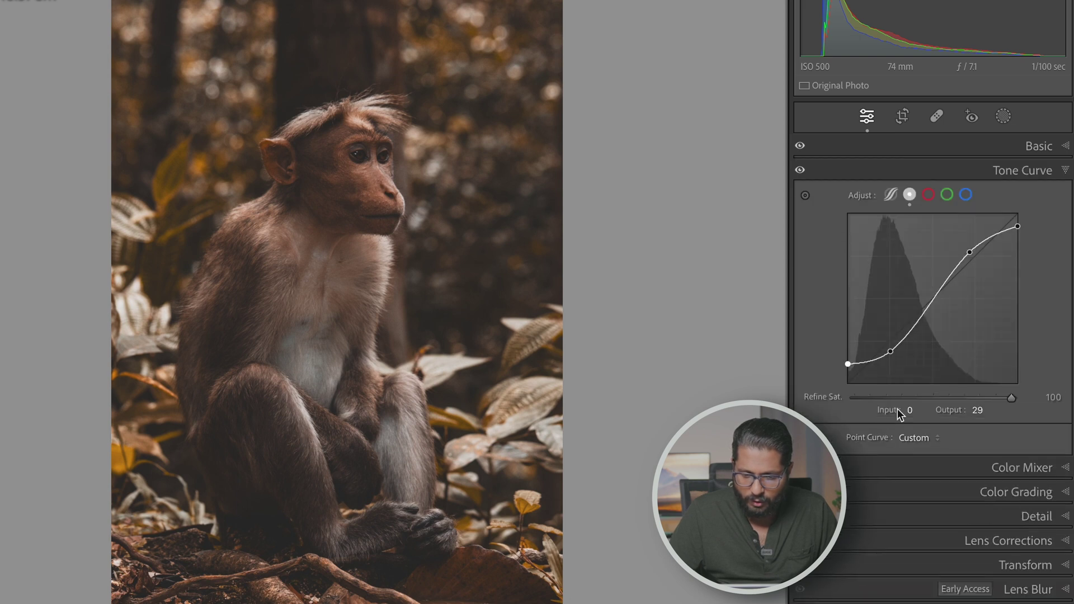
pyautogui.moveTo(892, 352); pyautogui.dragTo(846, 358)
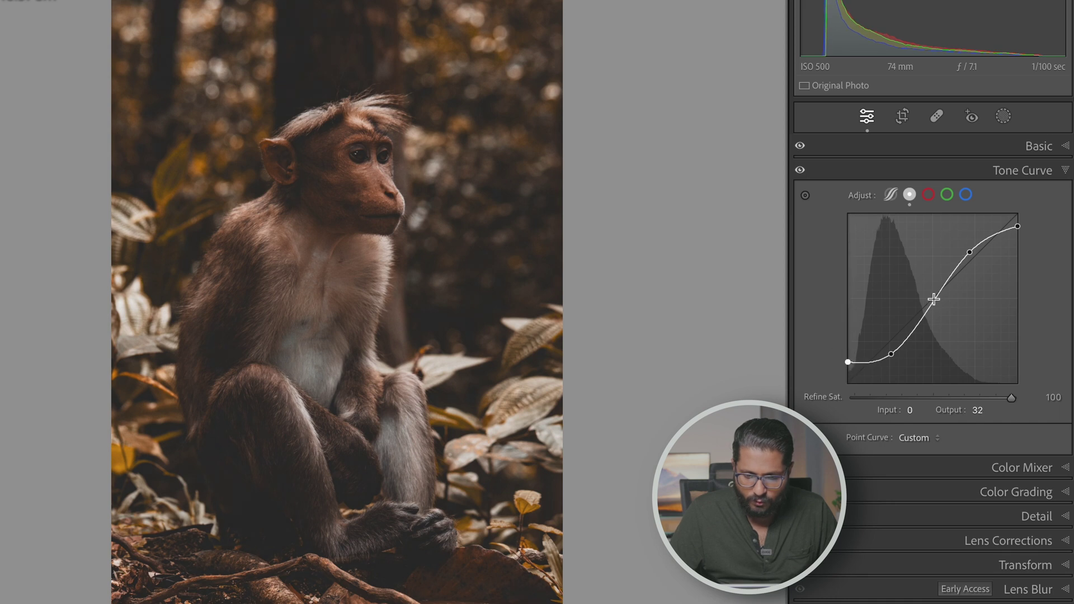
pyautogui.moveTo(934, 299)
pyautogui.mouseDown()
pyautogui.moveTo(918, 300)
pyautogui.moveTo(929, 302)
pyautogui.mouseUp()
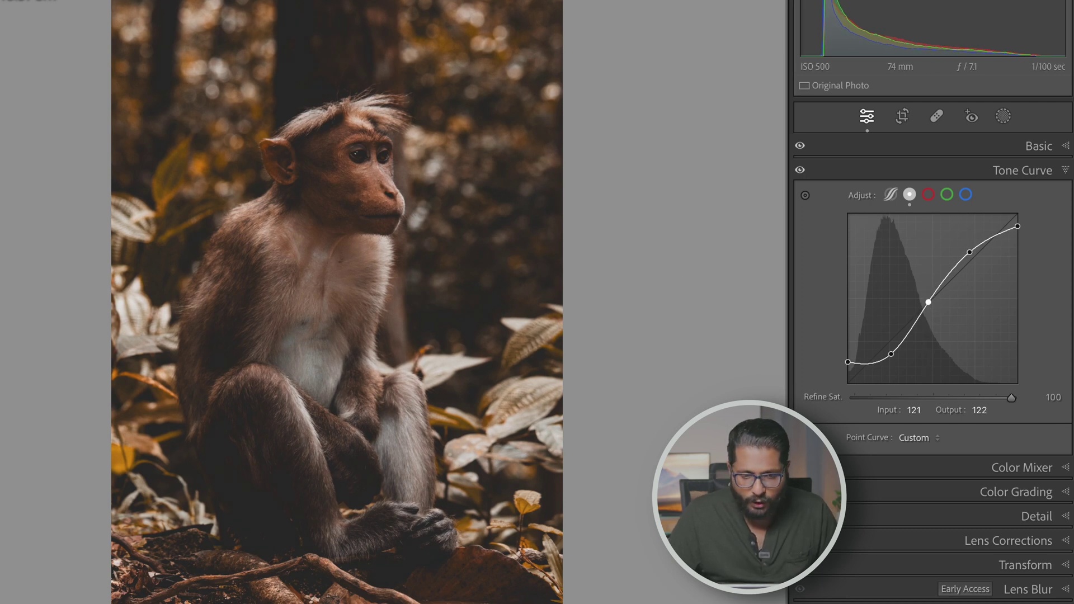
# - Add a radial gradient mask centred on the monkey's chest and covering most of its body
pyautogui.scroll(-1, 918, 487)
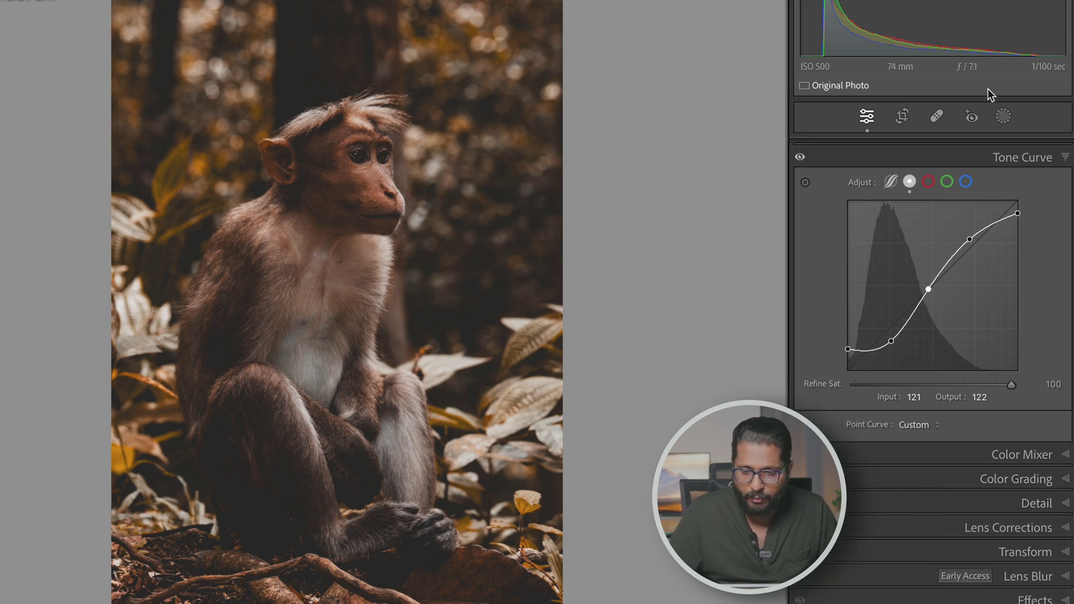
pyautogui.click(1003, 116)
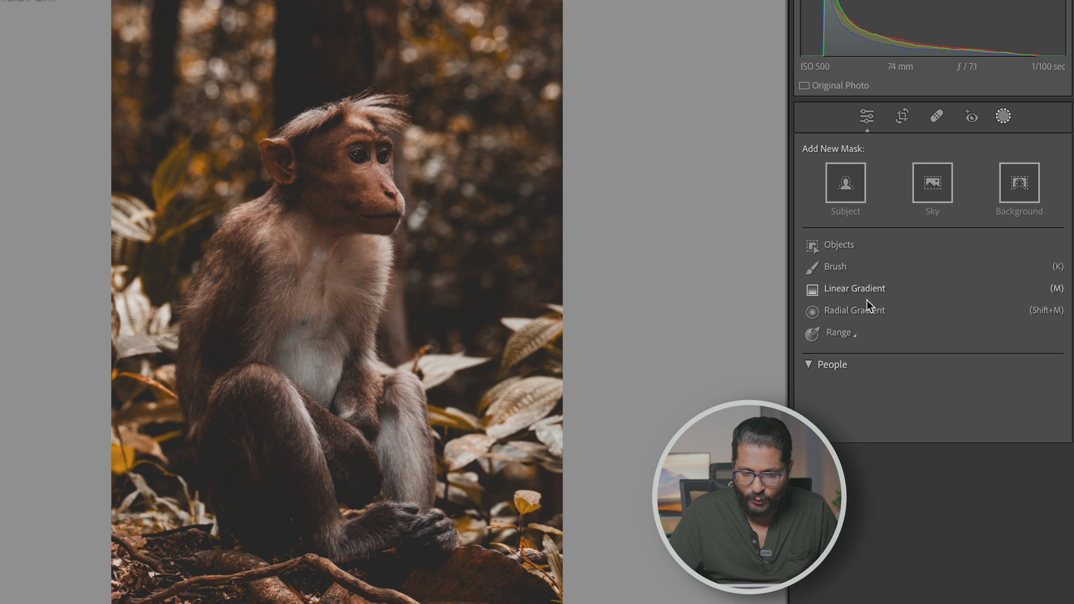
pyautogui.click(866, 309)
pyautogui.moveTo(321, 207)
pyautogui.mouseDown()
pyautogui.moveTo(396, 387)
pyautogui.moveTo(441, 372)
pyautogui.mouseUp()
pyautogui.moveTo(336, 203); pyautogui.dragTo(329, 278)
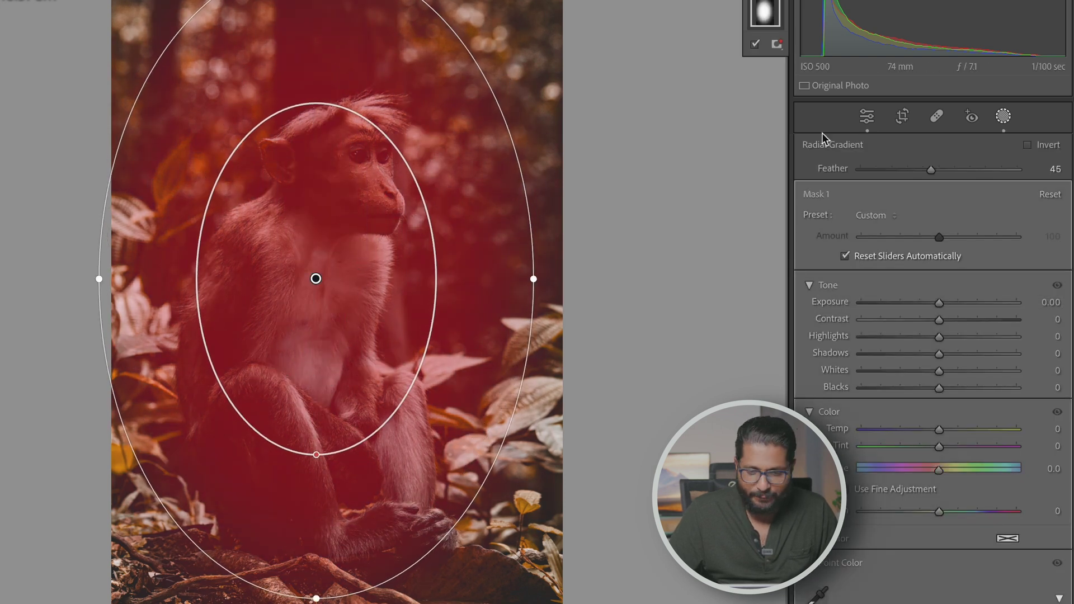
# - Invert the radial mask, set its exposure to −0.05 and lower its blacks to darken the monkey's surroundings
pyautogui.click(1029, 145)
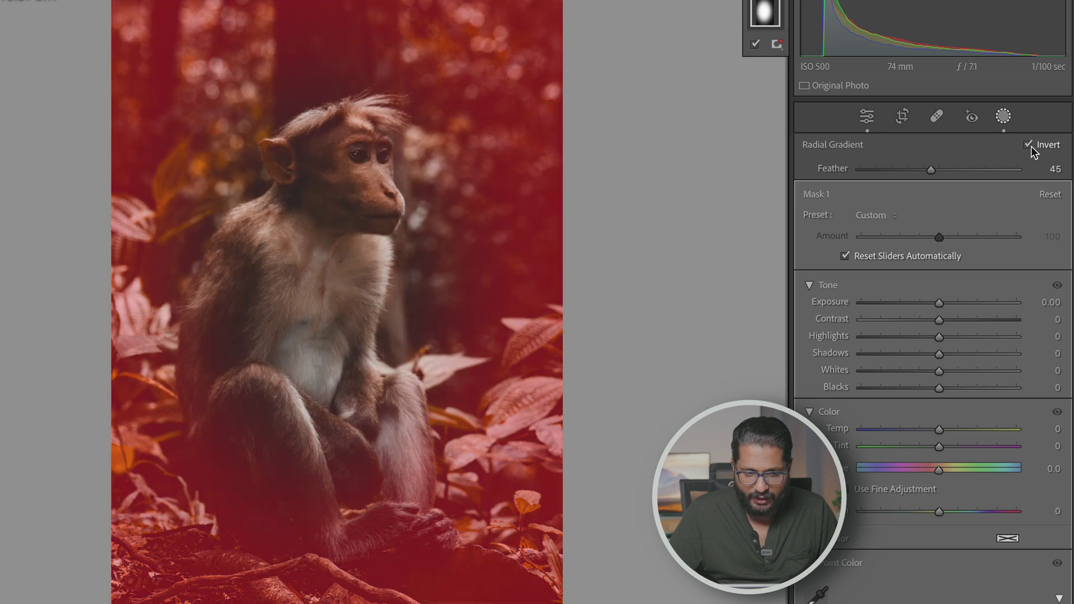
pyautogui.moveTo(939, 302); pyautogui.dragTo(935, 304)
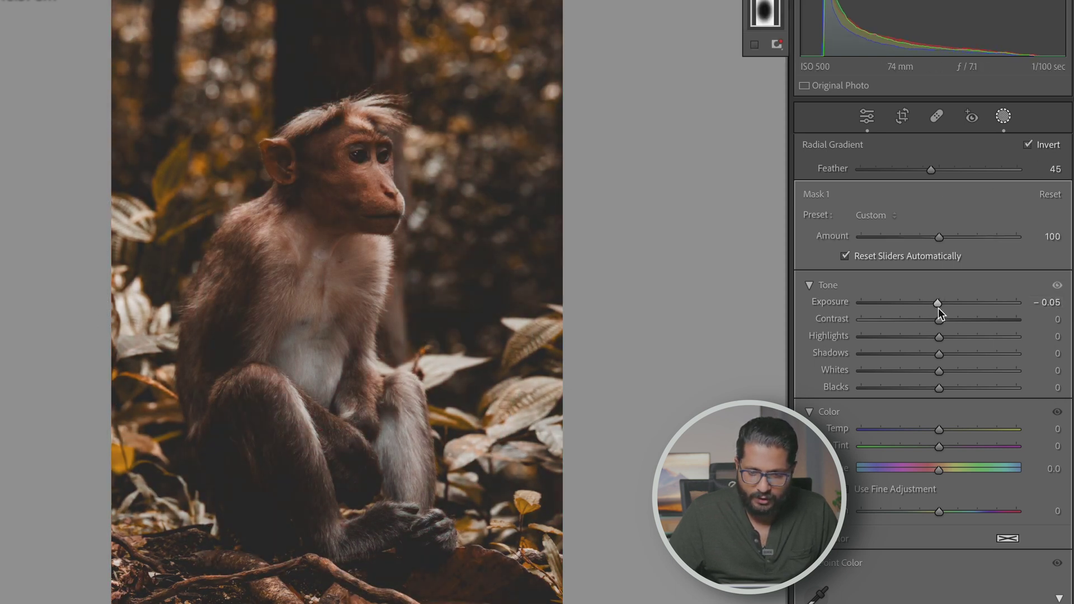
pyautogui.moveTo(933, 367); pyautogui.dragTo(925, 392)
# - Shape the radial mask's curve into a faded S with black output 24, points at 66/55 and 189/201, and white output about 238
pyautogui.scroll(-5, 935, 421)
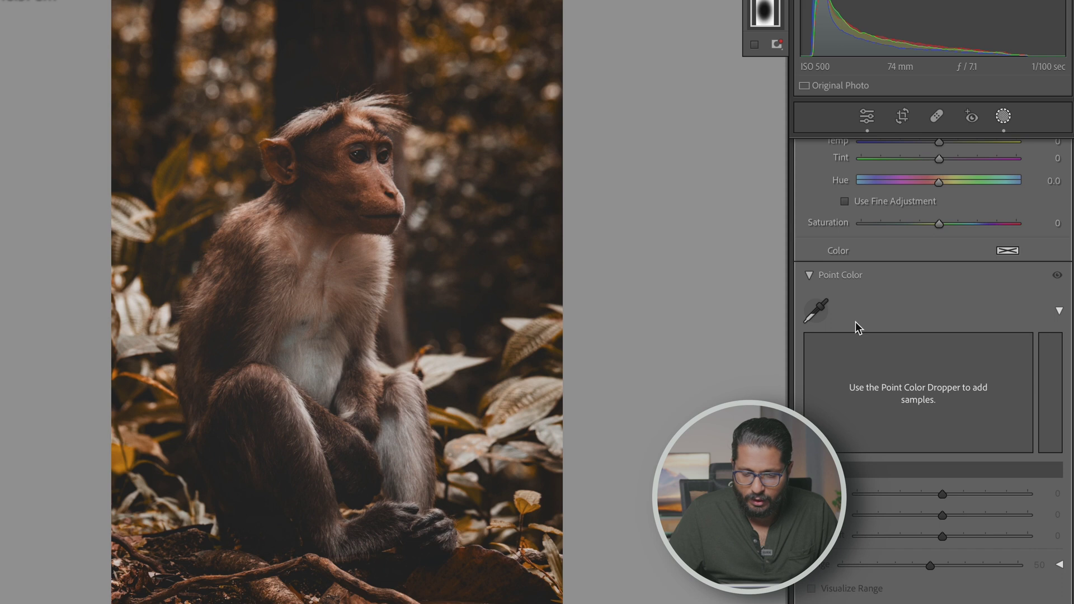
pyautogui.scroll(-8, 856, 324)
pyautogui.scroll(2, 857, 294)
pyautogui.moveTo(892, 327); pyautogui.dragTo(892, 334)
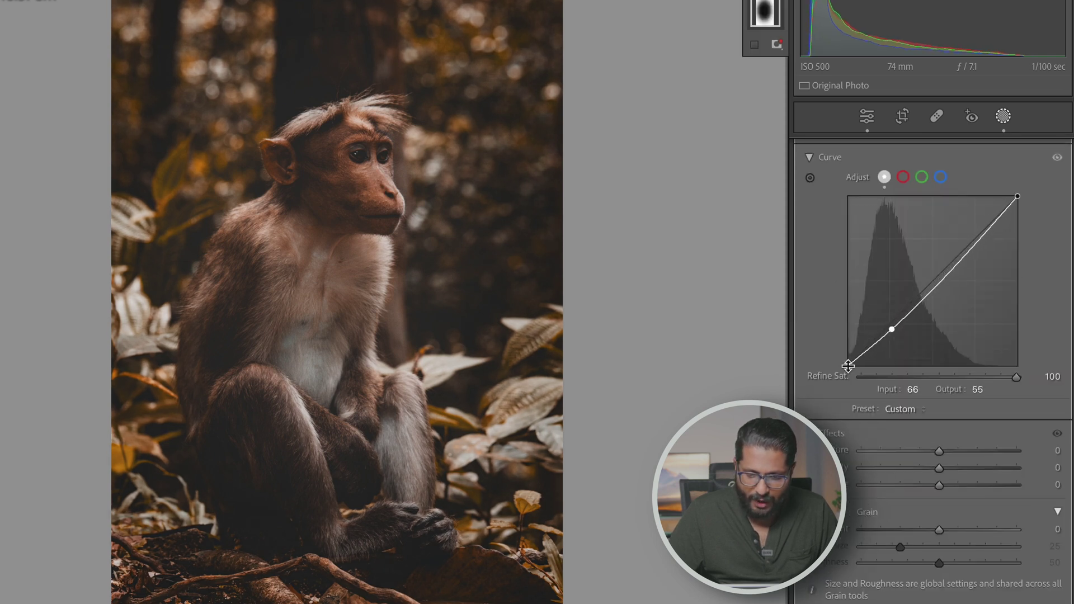
pyautogui.moveTo(848, 365); pyautogui.dragTo(848, 351)
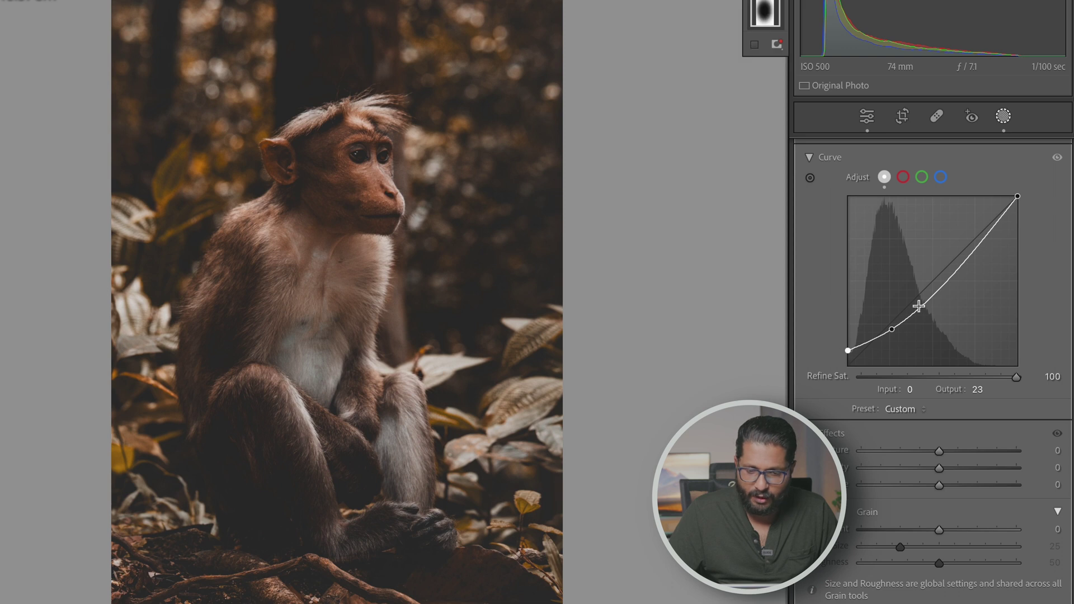
pyautogui.moveTo(943, 287); pyautogui.dragTo(934, 279)
pyautogui.moveTo(973, 240); pyautogui.dragTo(973, 230)
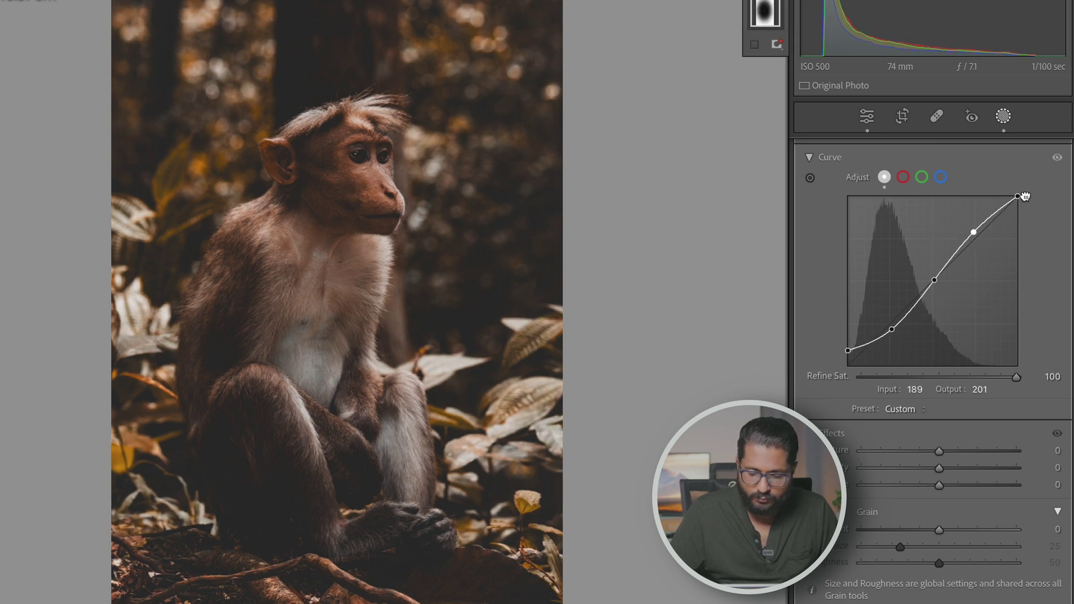
pyautogui.moveTo(1018, 197); pyautogui.dragTo(1018, 207)
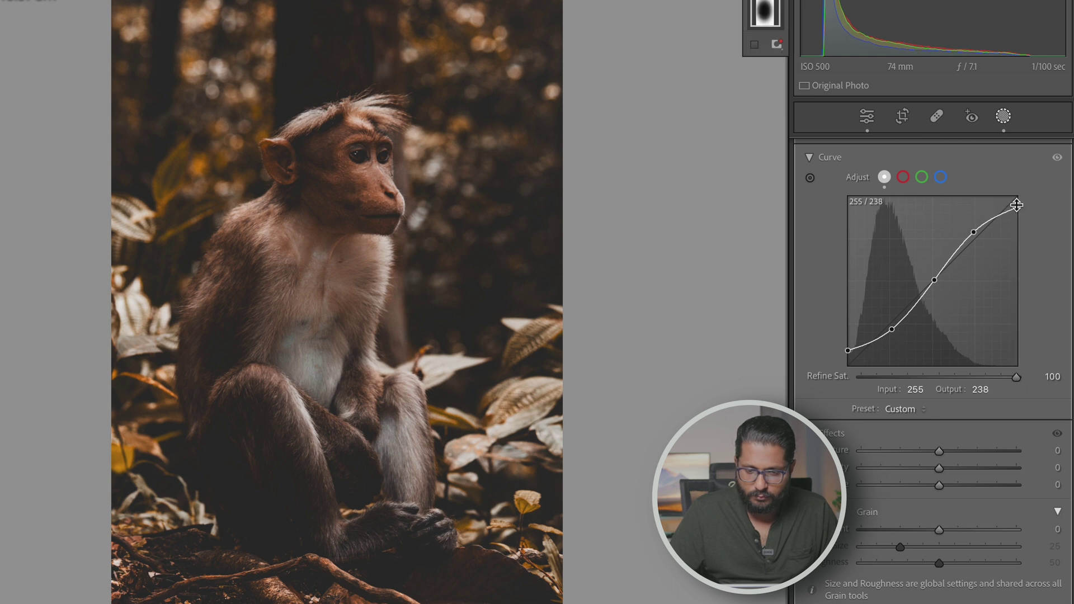
pyautogui.moveTo(849, 351); pyautogui.dragTo(846, 350)
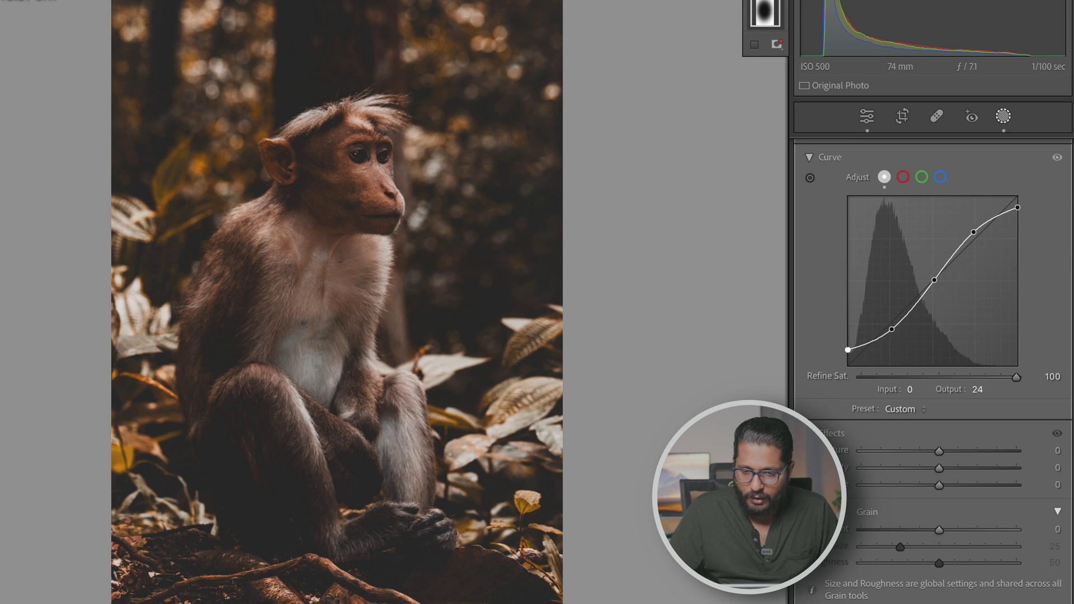
# - Leave masking and set the monkey photo's basic exposure to −0.45
pyautogui.scroll(10, 1012, 286)
pyautogui.click(866, 116)
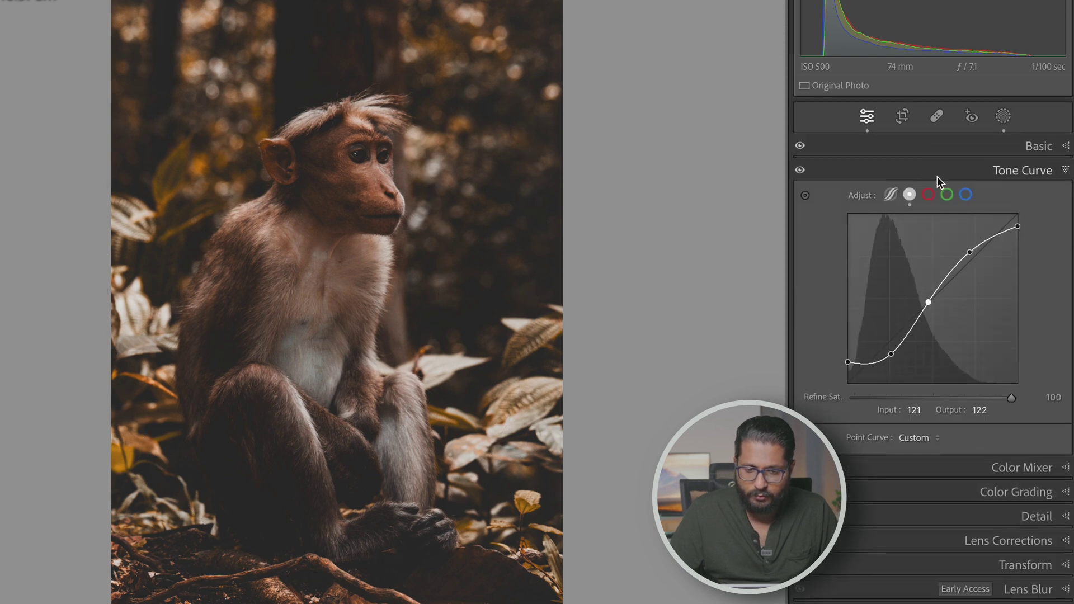
pyautogui.click(981, 152)
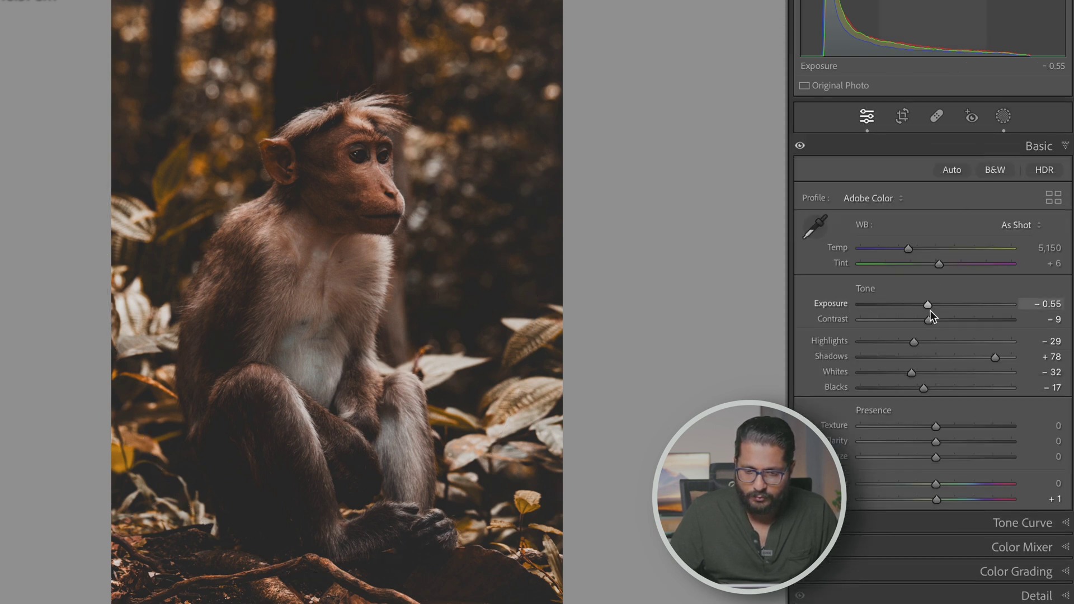
pyautogui.moveTo(928, 306); pyautogui.dragTo(930, 308)
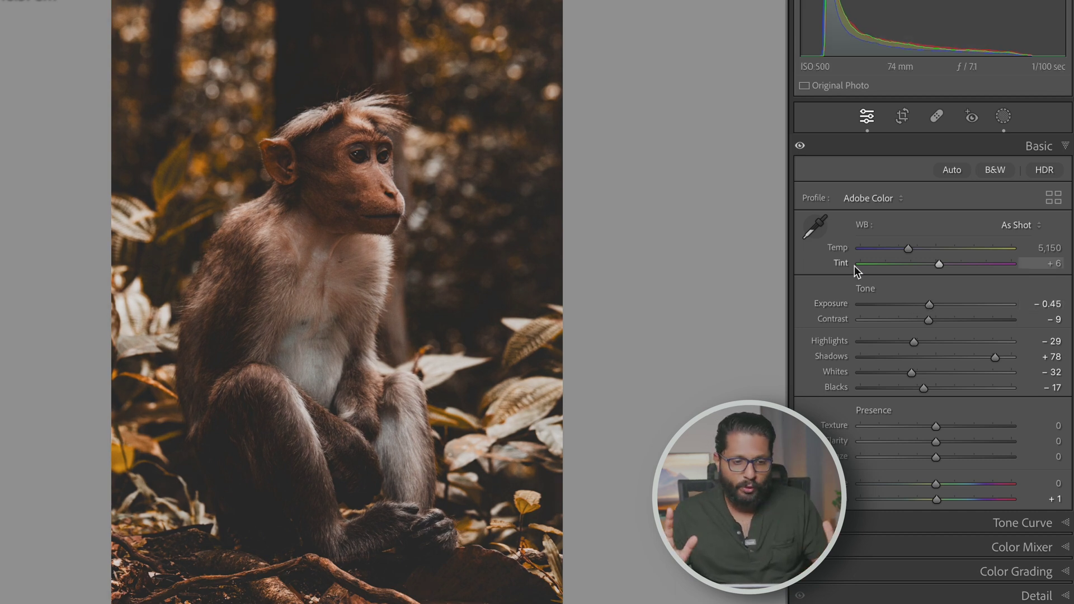
# - Create a new subject-selection mask that covers the monkey
pyautogui.click(1021, 547)
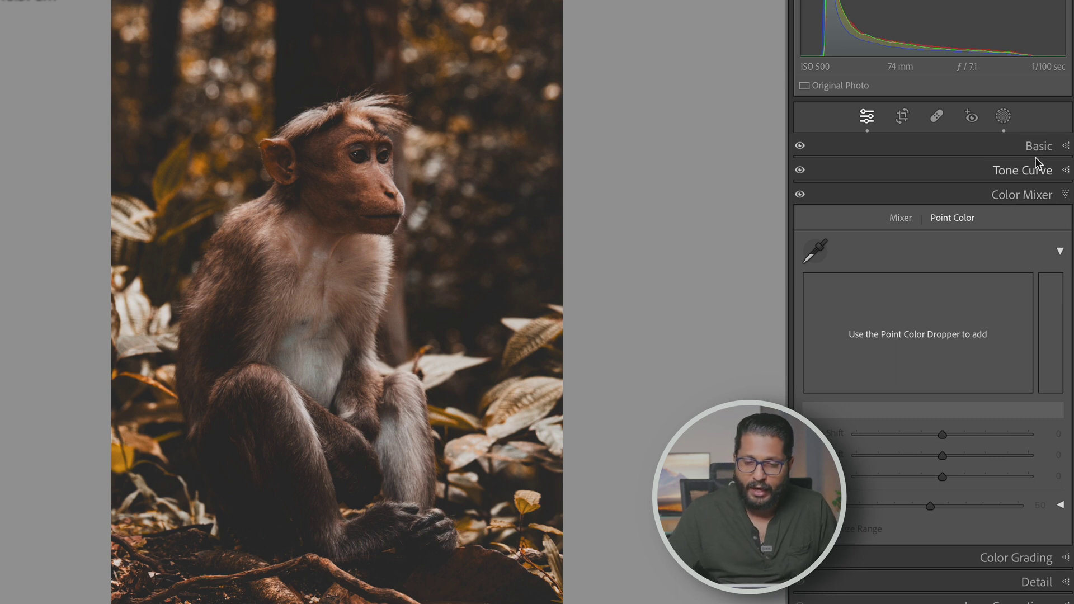
pyautogui.click(1003, 117)
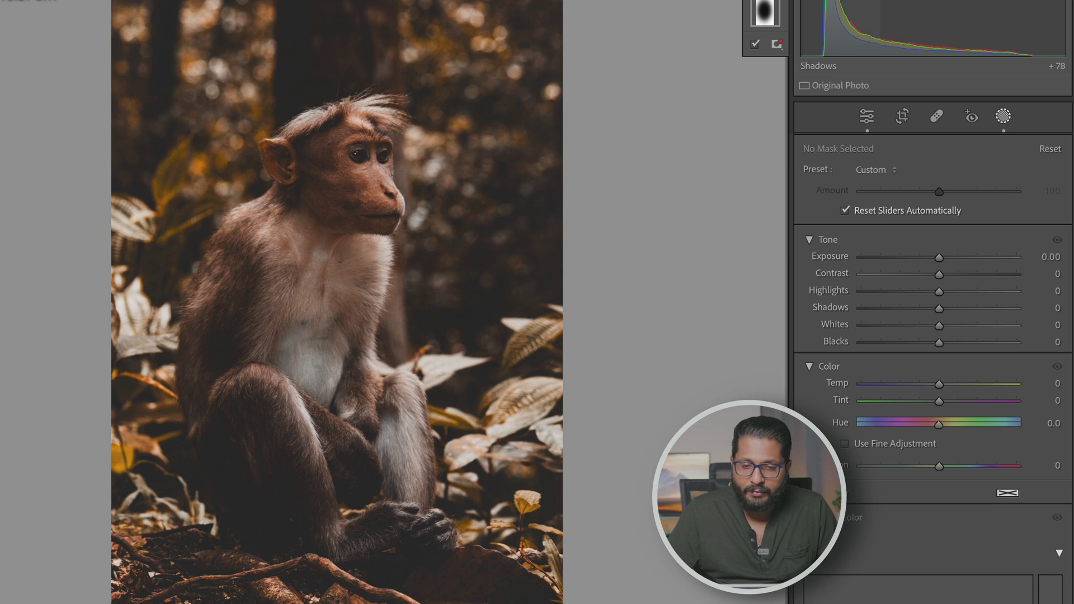
pyautogui.click(756, 1)
pyautogui.click(794, 7)
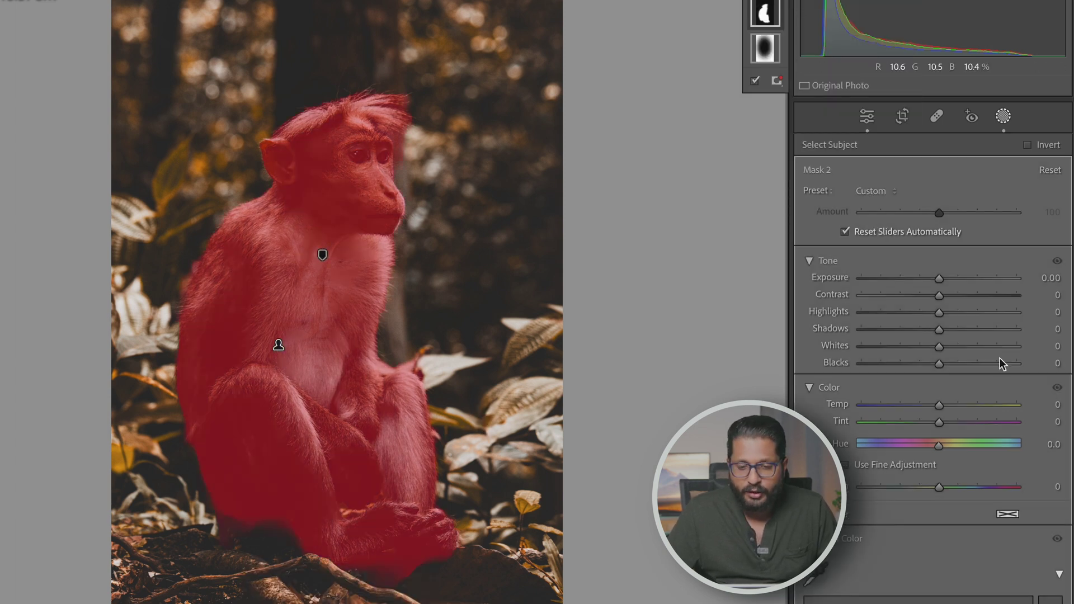
# - Sample the reddish-brown of the monkey's face with the subject mask's Point Color, then reduce its saturation and raise its luminance slightly
pyautogui.scroll(-3, 893, 439)
pyautogui.click(821, 417)
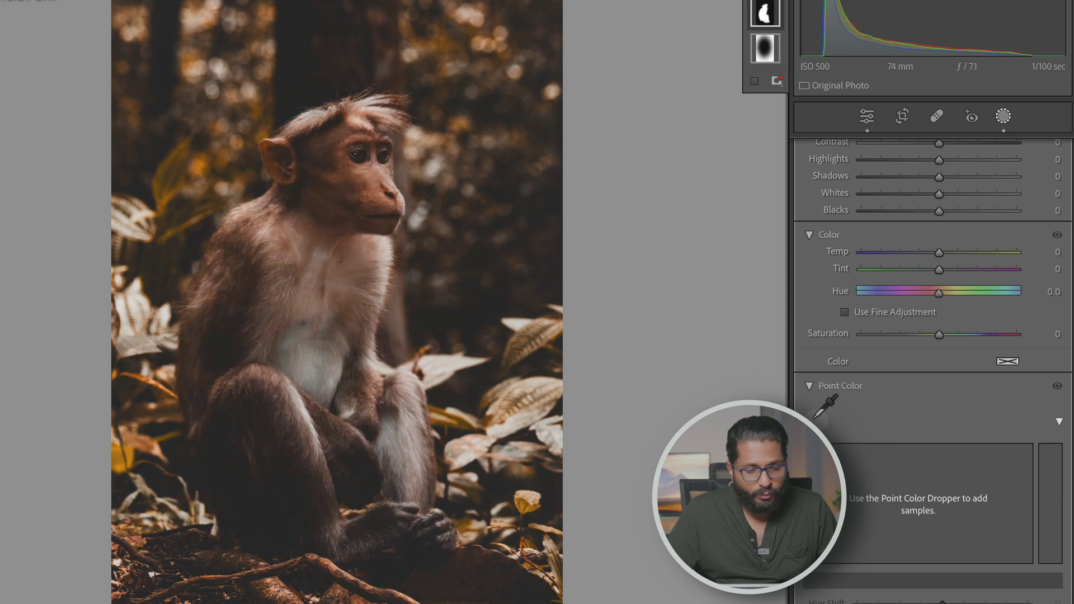
pyautogui.click(352, 180)
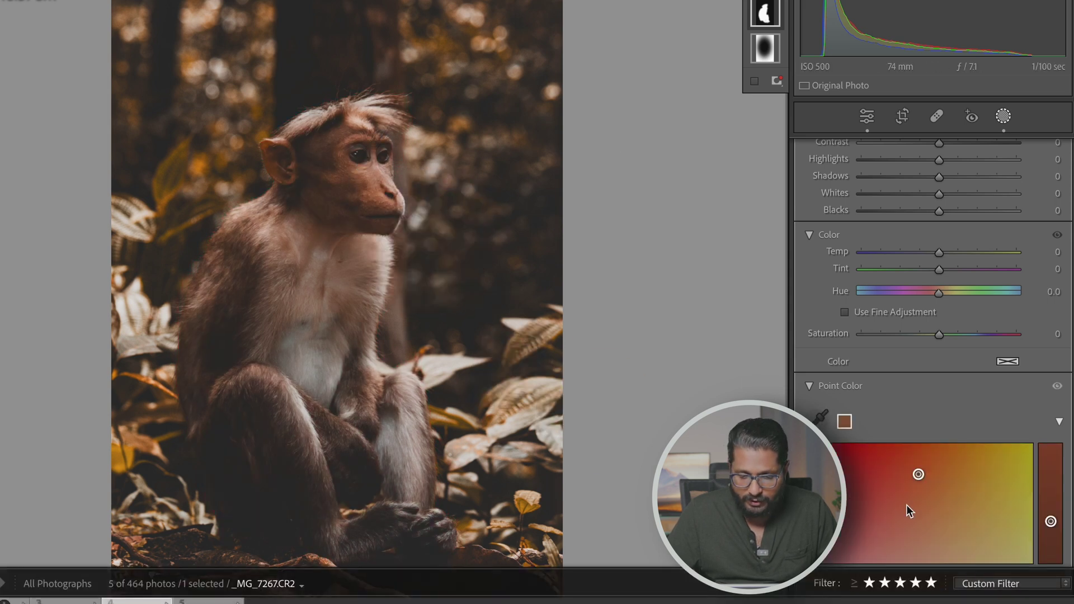
pyautogui.moveTo(928, 496); pyautogui.dragTo(919, 542)
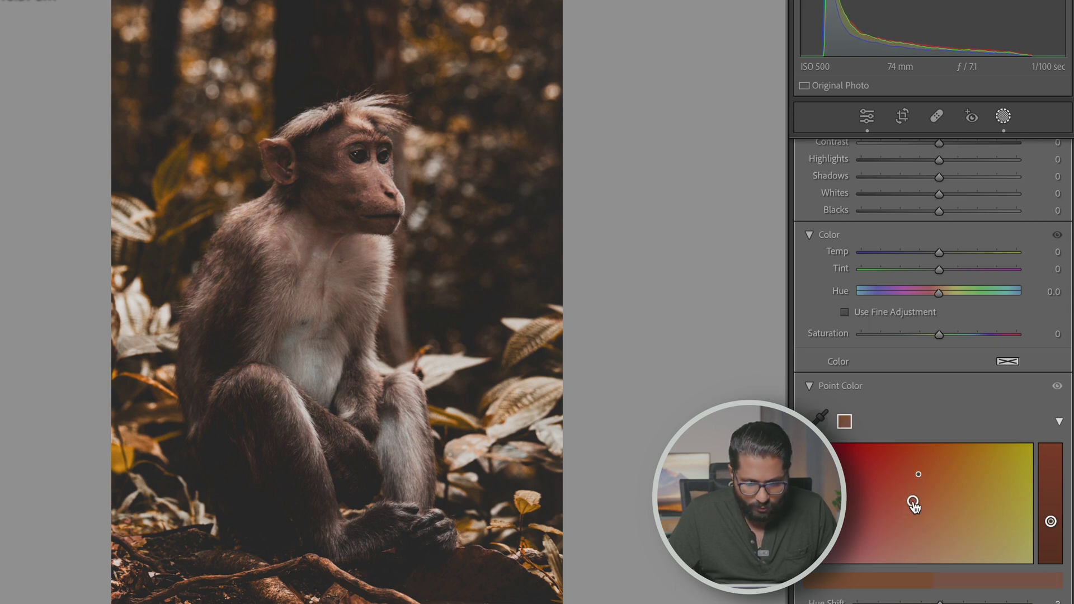
pyautogui.moveTo(918, 495); pyautogui.dragTo(918, 499)
pyautogui.moveTo(1050, 521); pyautogui.dragTo(1049, 511)
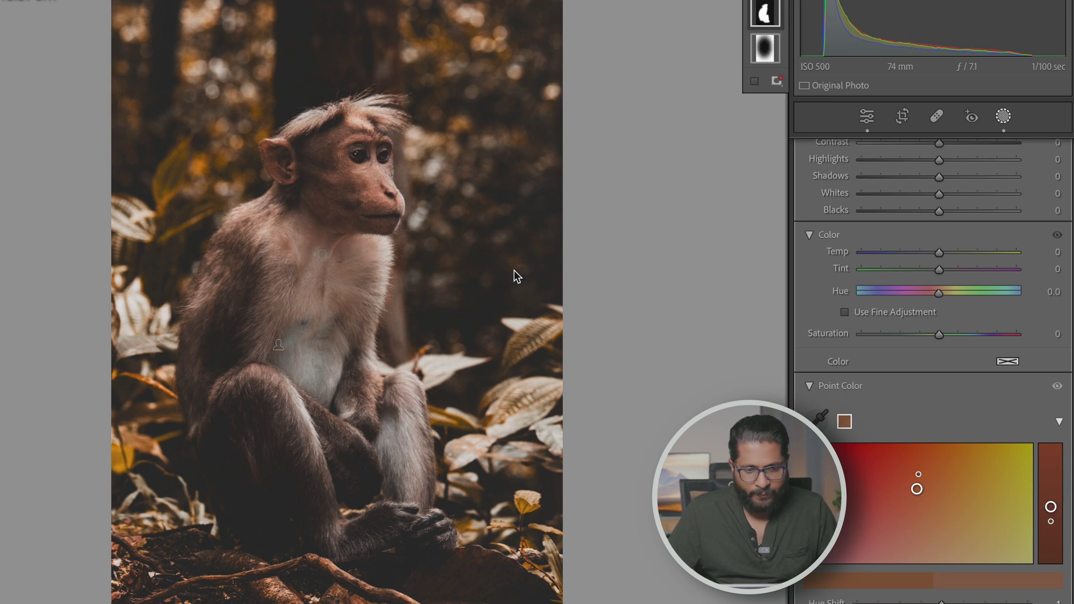
# - Leave masking and compare the monkey photo's before and after versions
pyautogui.click(875, 103)
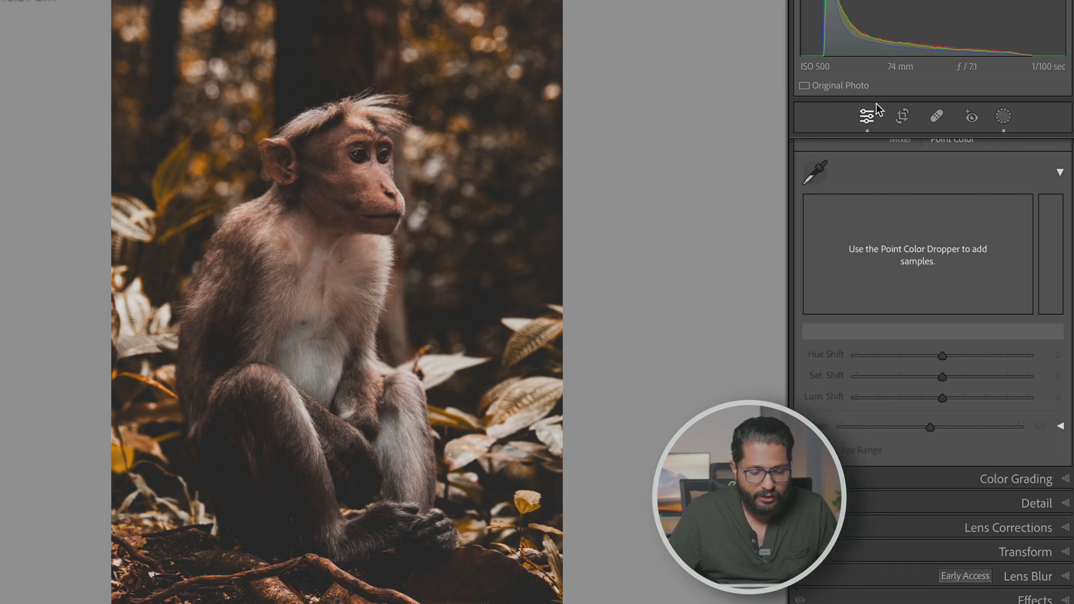
pyautogui.press('\\')
pyautogui.press('\\')
pyautogui.press('\\')
pyautogui.press('\\')
pyautogui.press('\\')
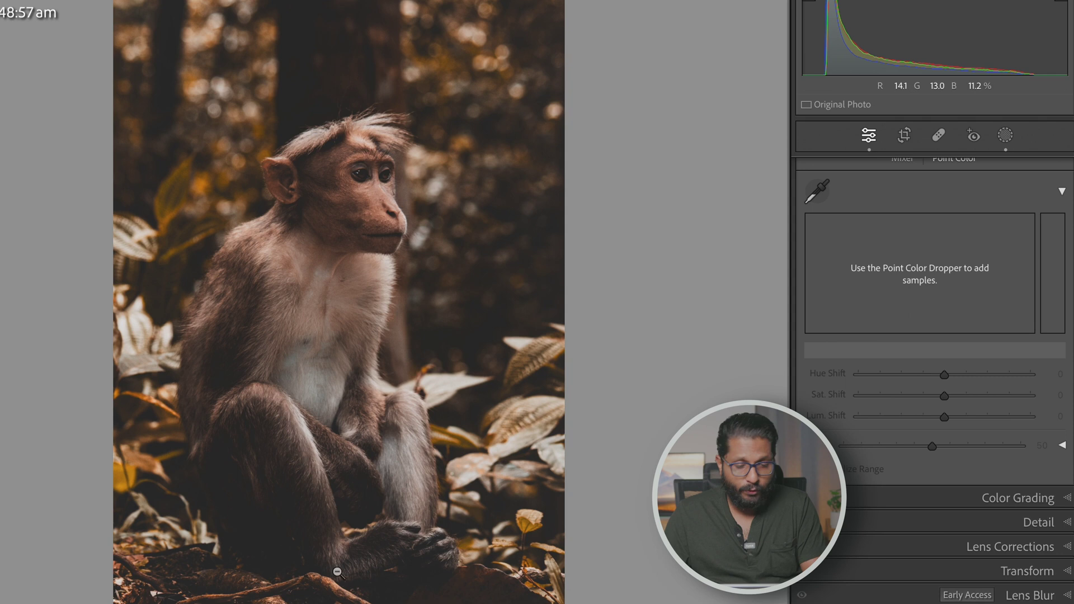
# - Copy the monkey photo's settings without its masks and paste them onto the bride portrait
pyautogui.press('super+shift+c')
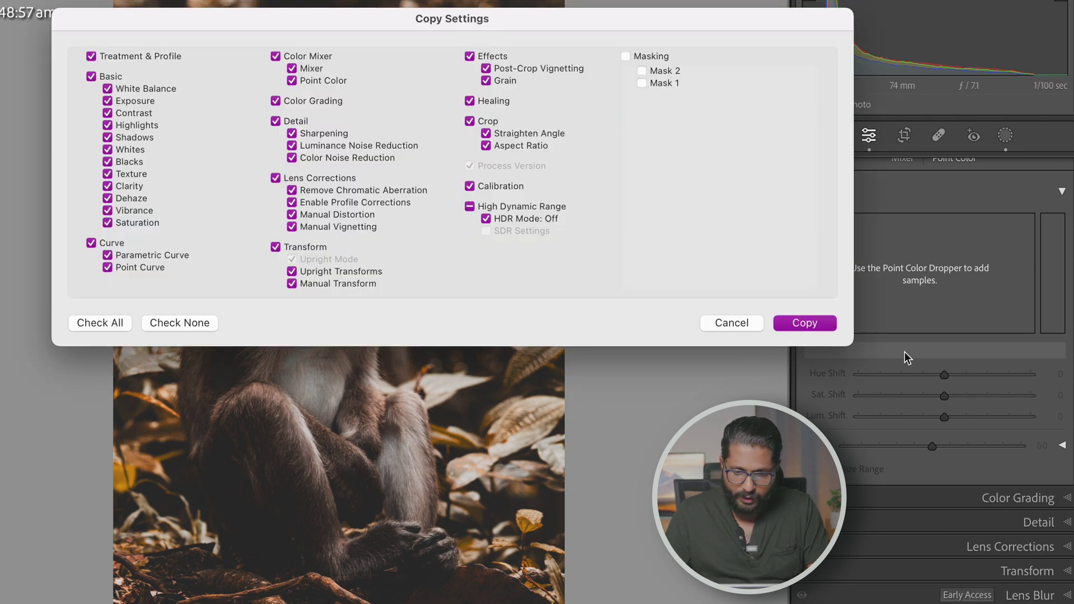
pyautogui.click(810, 322)
pyautogui.moveTo(3, 336)
pyautogui.click(134, 429)
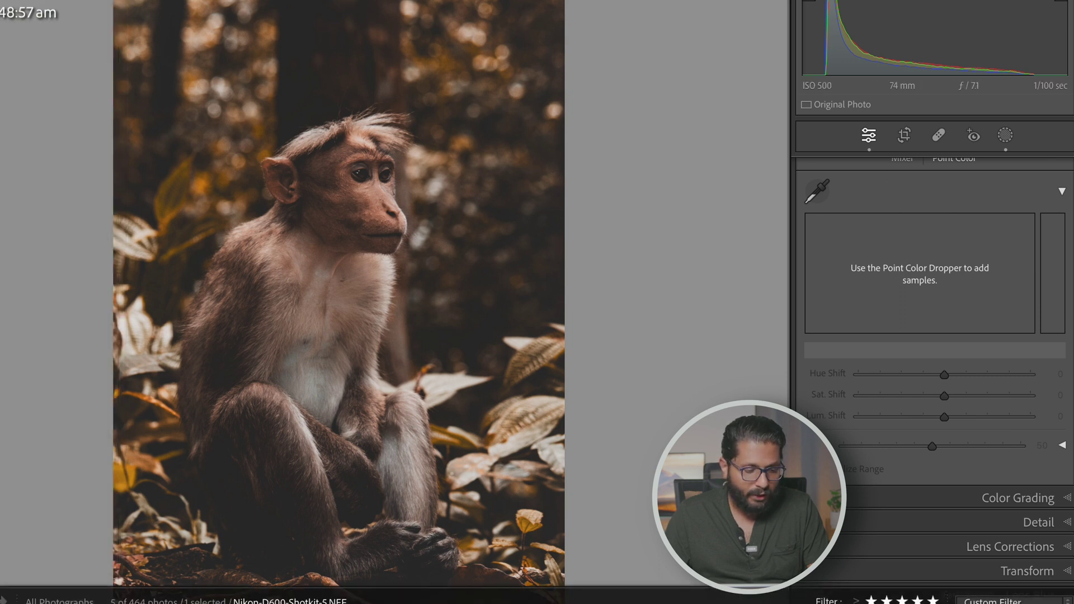
pyautogui.press('Right')
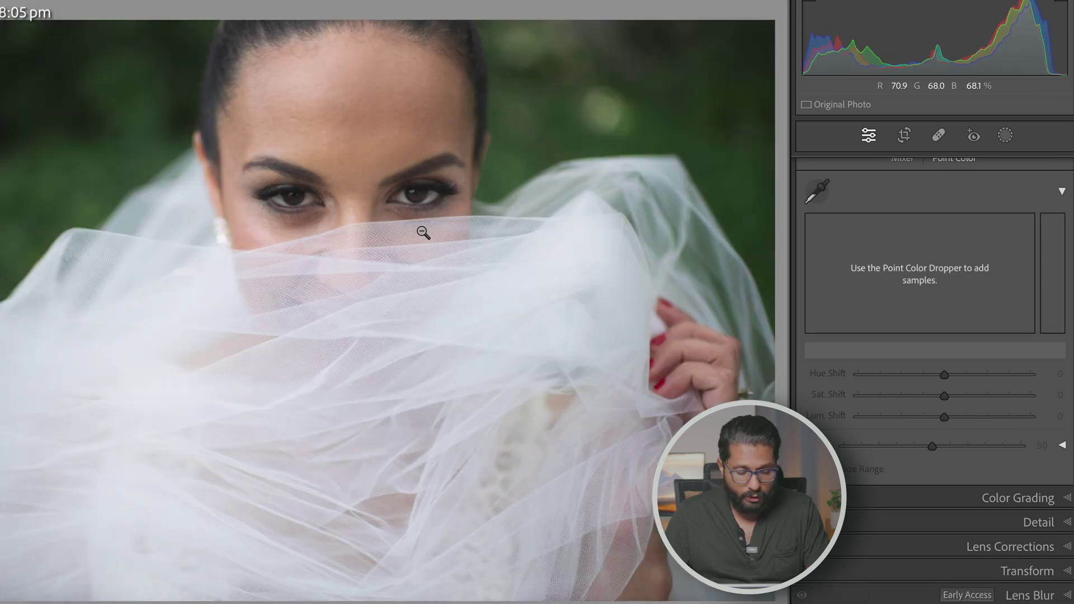
pyautogui.hotkey('ctrl', 'shift', 'v')
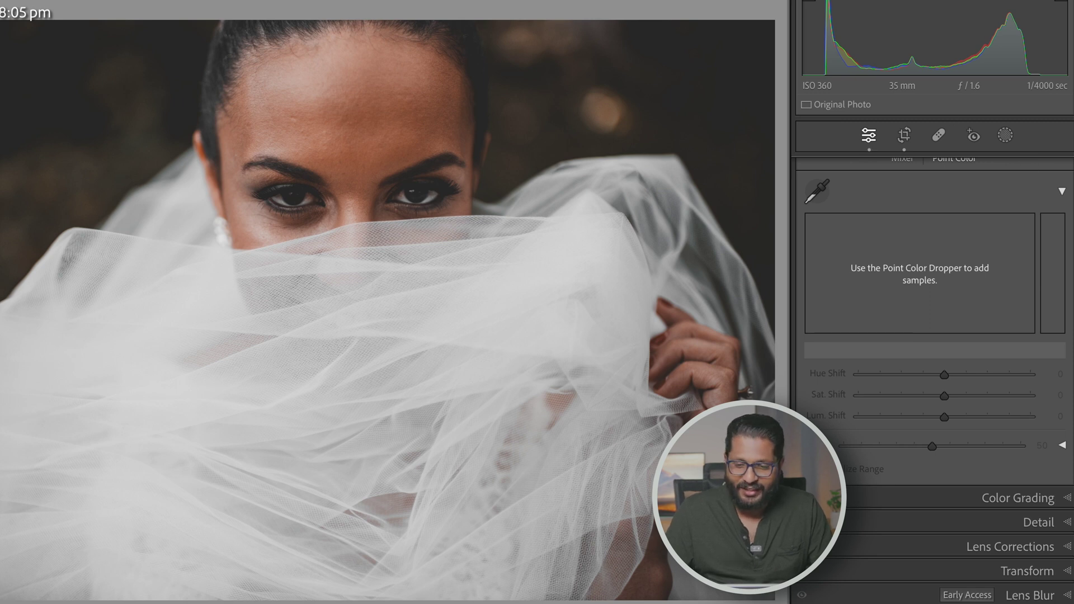
# - Create separate people masks for the bride's facial skin and body skin
pyautogui.scroll(2, 931, 336)
pyautogui.click(1005, 135)
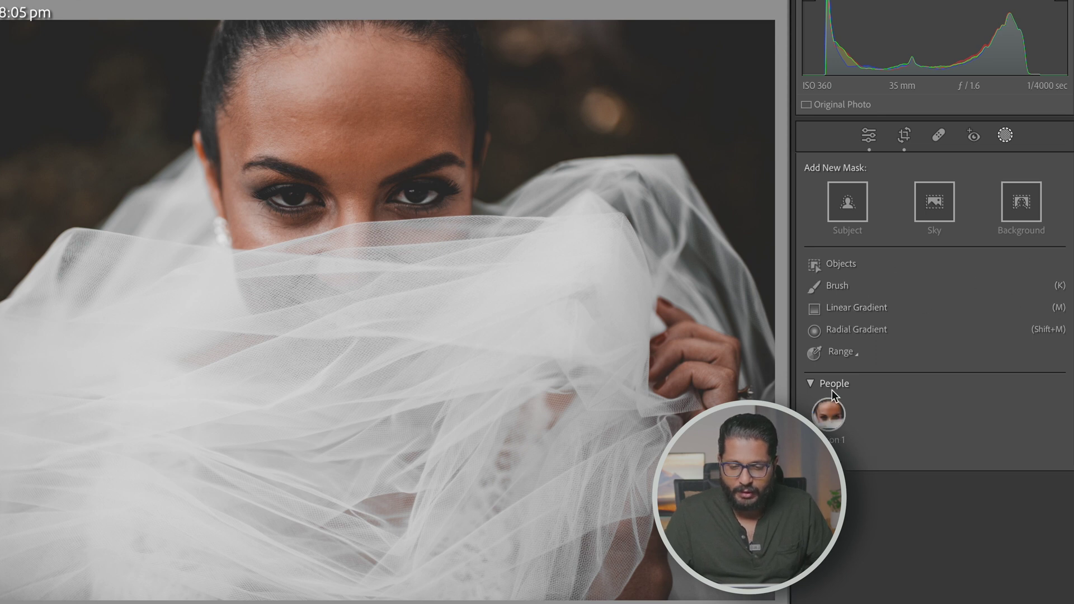
pyautogui.click(836, 409)
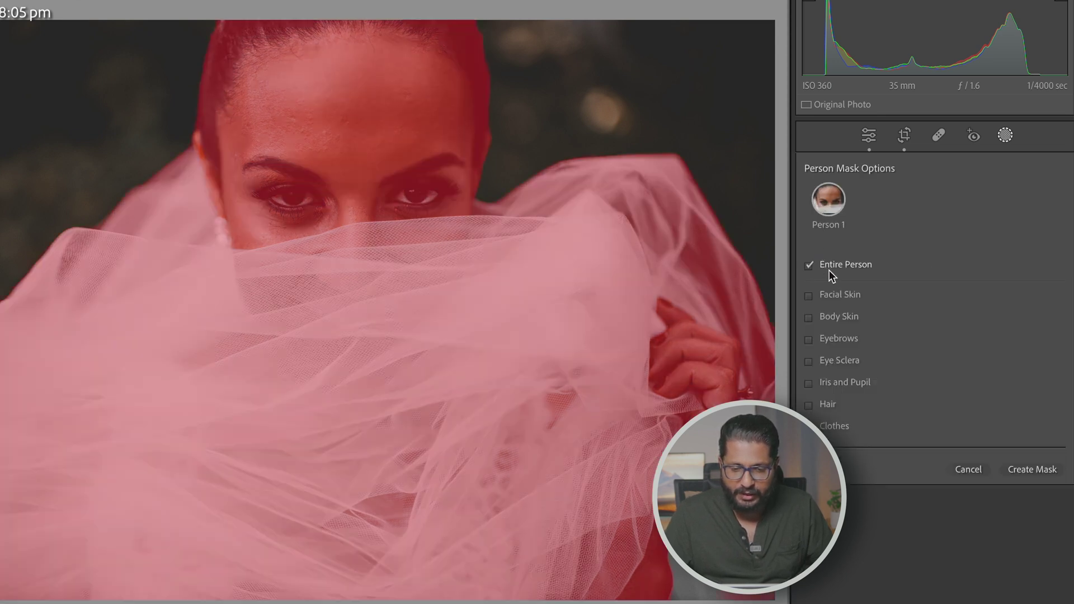
pyautogui.click(844, 294)
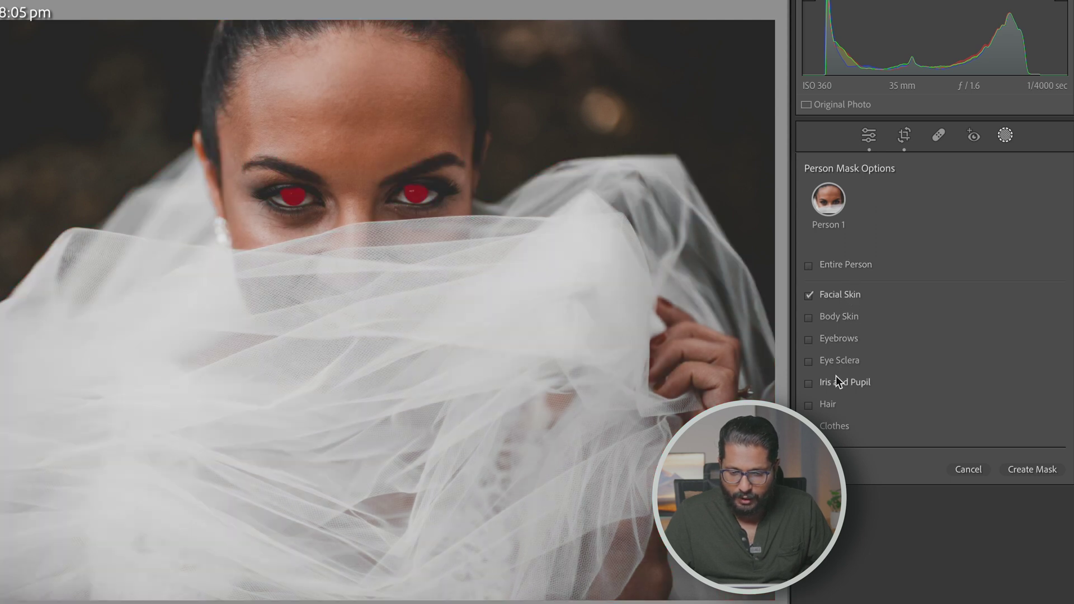
pyautogui.click(841, 313)
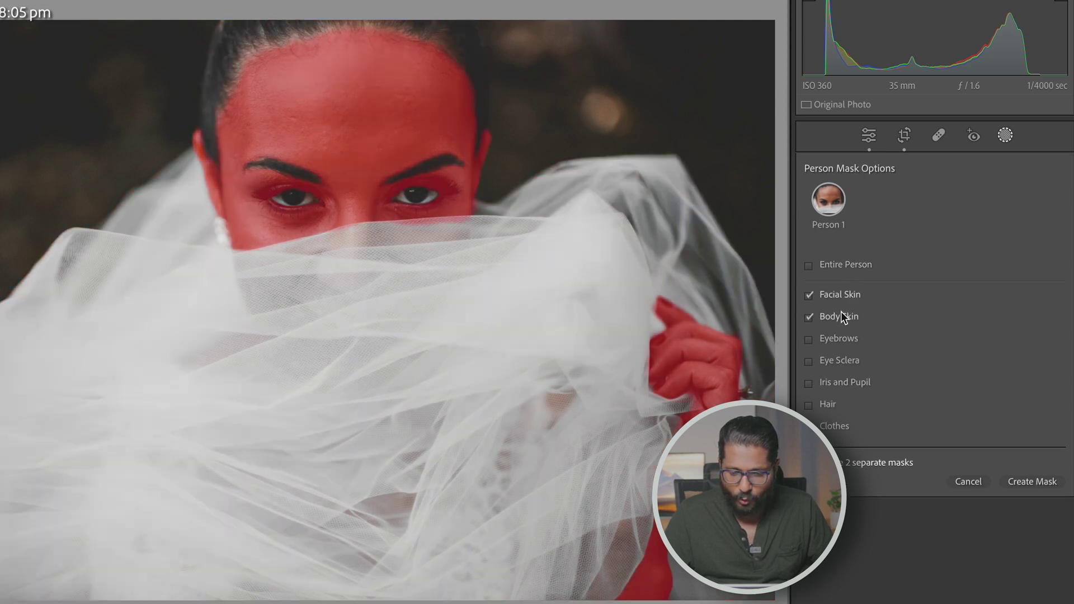
pyautogui.click(1021, 480)
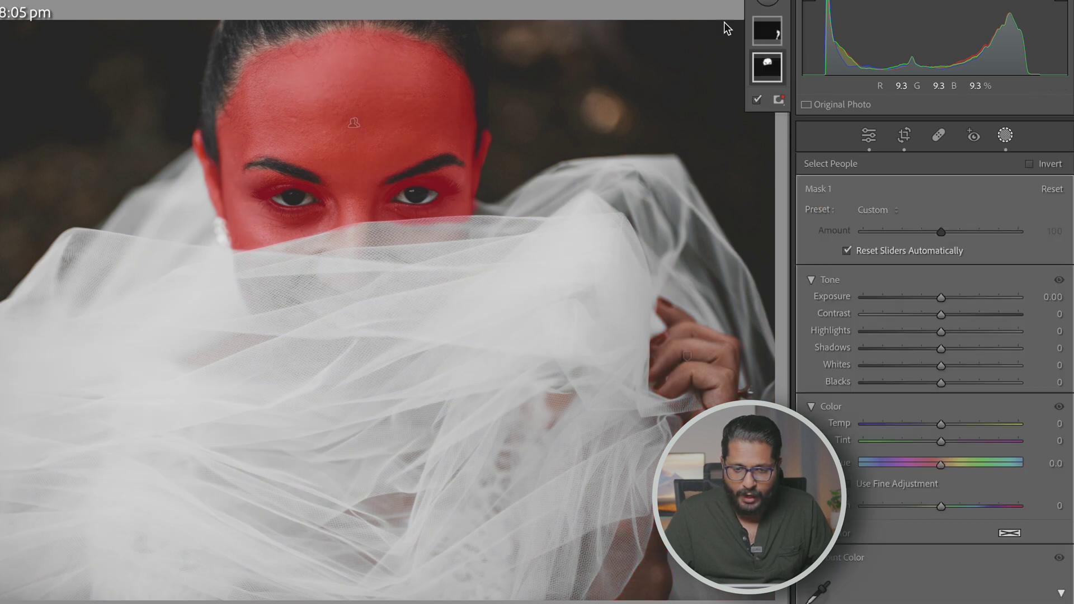
# - Add brush strokes to the facial-skin mask along the bride's hairline and upper forehead
pyautogui.moveTo(770, 70)
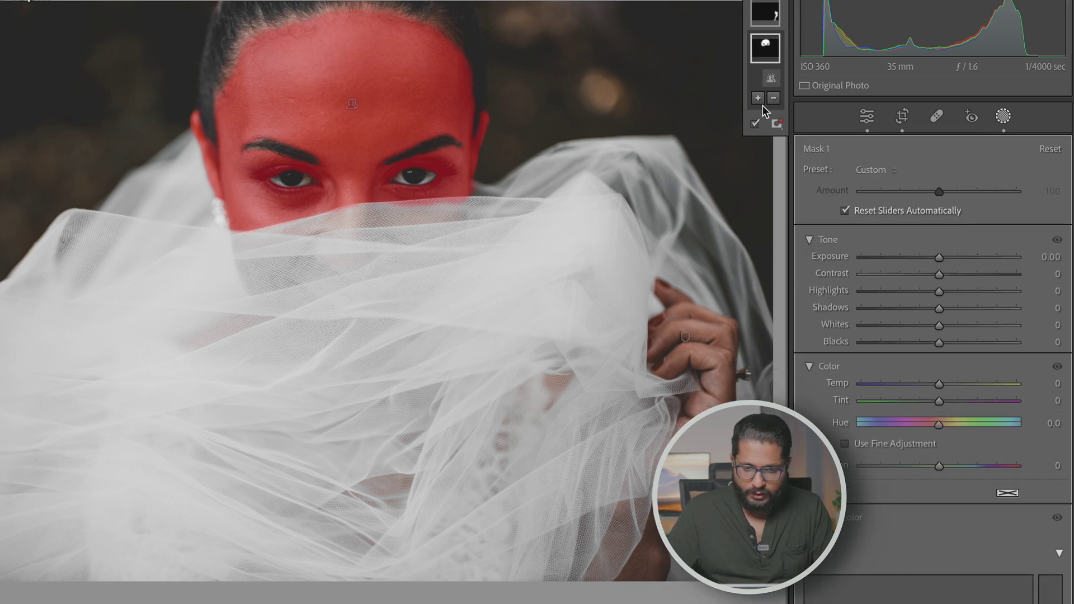
pyautogui.click(760, 116)
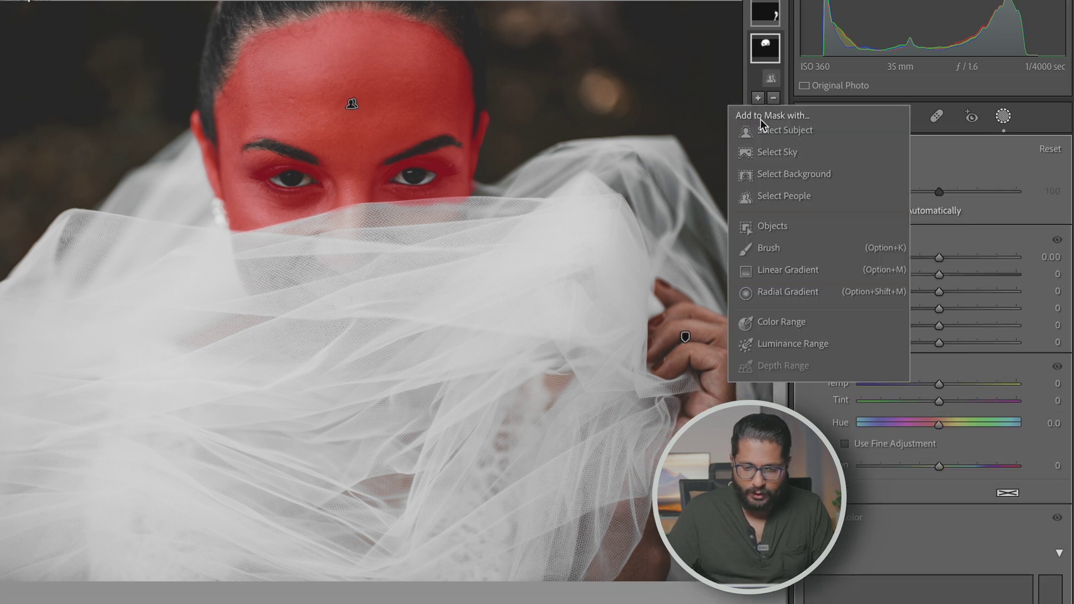
pyautogui.click(781, 248)
pyautogui.moveTo(241, 83)
pyautogui.mouseDown()
pyautogui.moveTo(238, 67)
pyautogui.moveTo(265, 32)
pyautogui.moveTo(375, 32)
pyautogui.moveTo(431, 48)
pyautogui.moveTo(374, 40)
pyautogui.mouseUp()
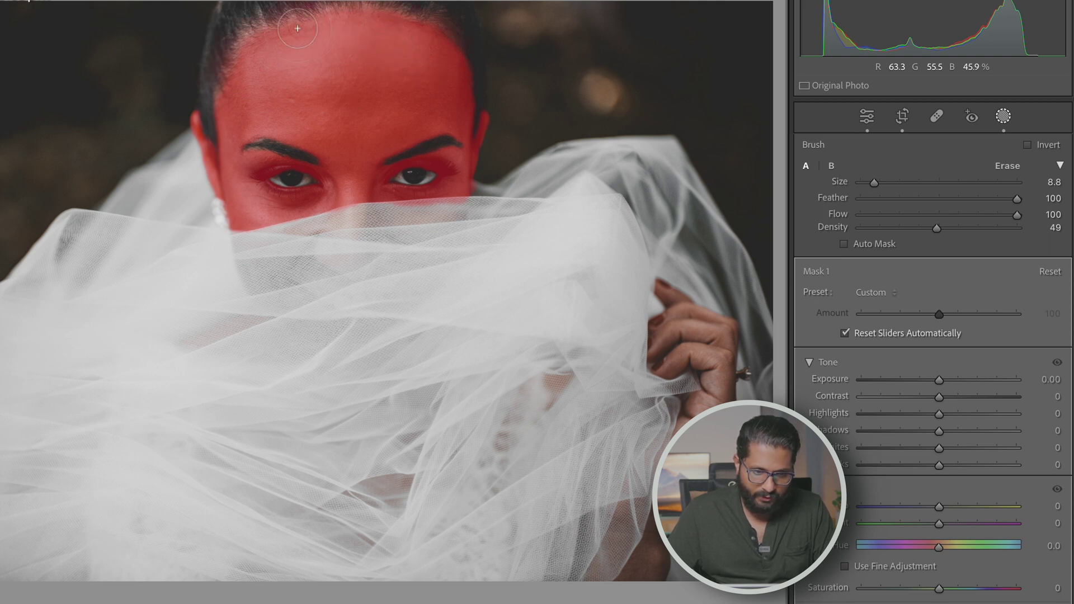
pyautogui.moveTo(254, 39); pyautogui.dragTo(235, 76)
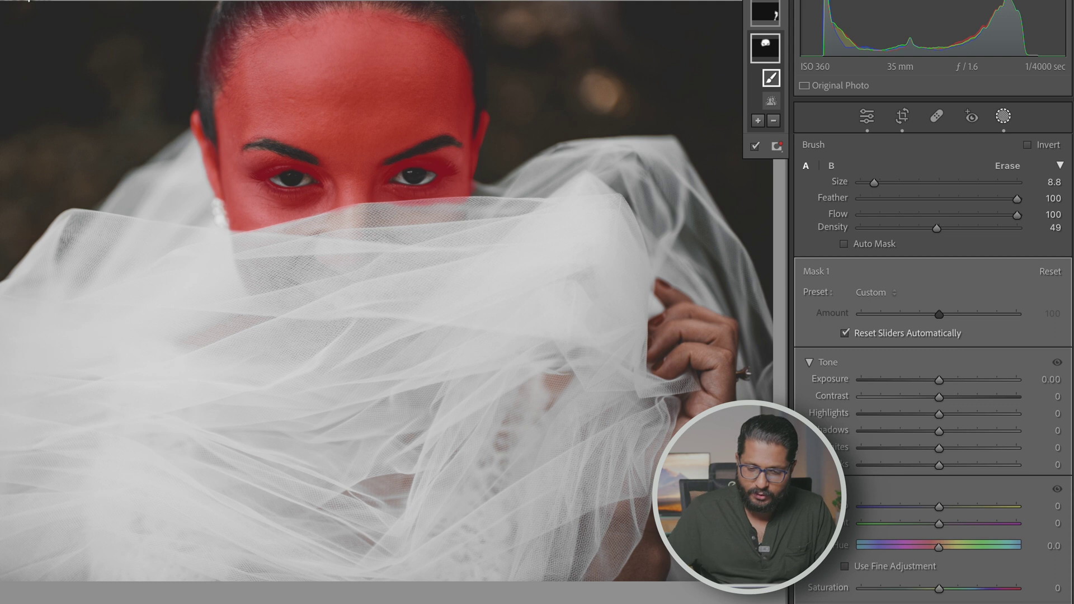
# - Sample the bride's forehead skin tone with the mask's Point Color, then shift its saturation to -9 and raise its luminance slightly
pyautogui.scroll(-8, 959, 392)
pyautogui.click(816, 231)
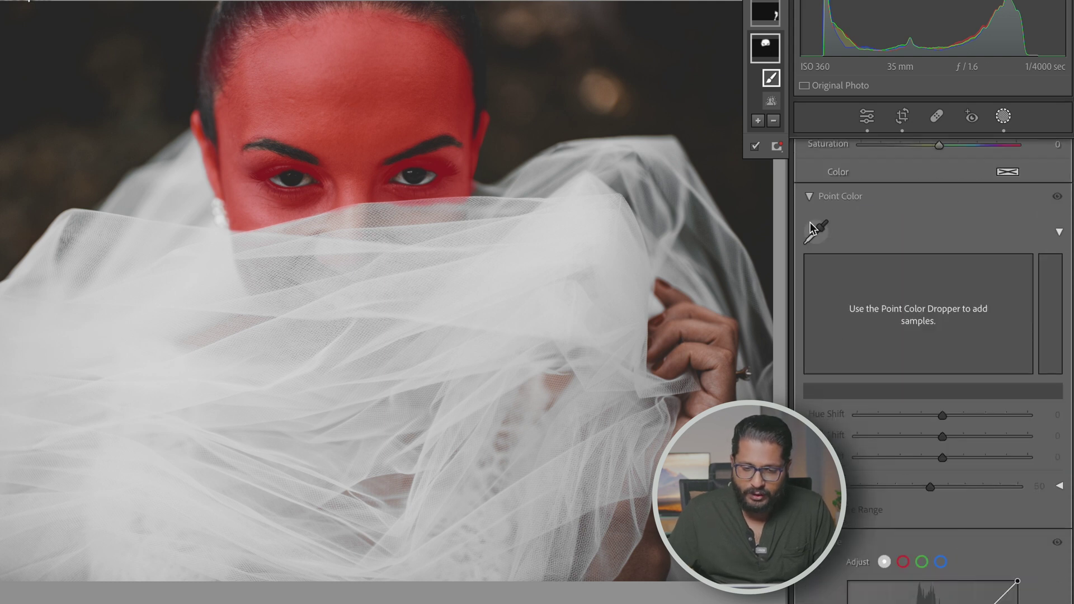
pyautogui.click(347, 58)
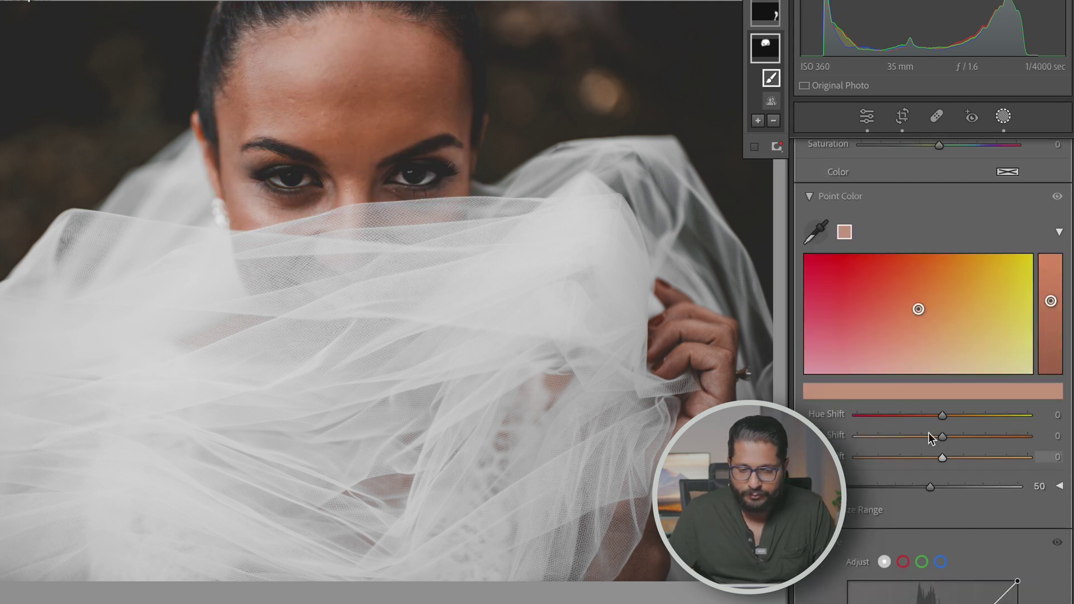
pyautogui.moveTo(920, 316)
pyautogui.mouseDown()
pyautogui.moveTo(918, 299)
pyautogui.moveTo(920, 321)
pyautogui.mouseUp()
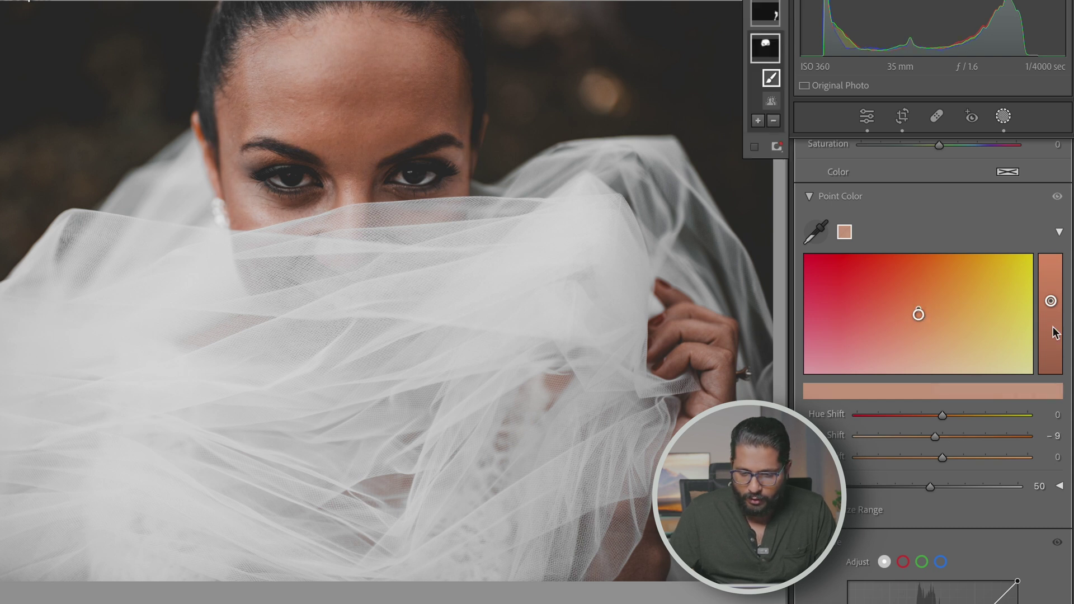
pyautogui.moveTo(1052, 305); pyautogui.dragTo(1051, 297)
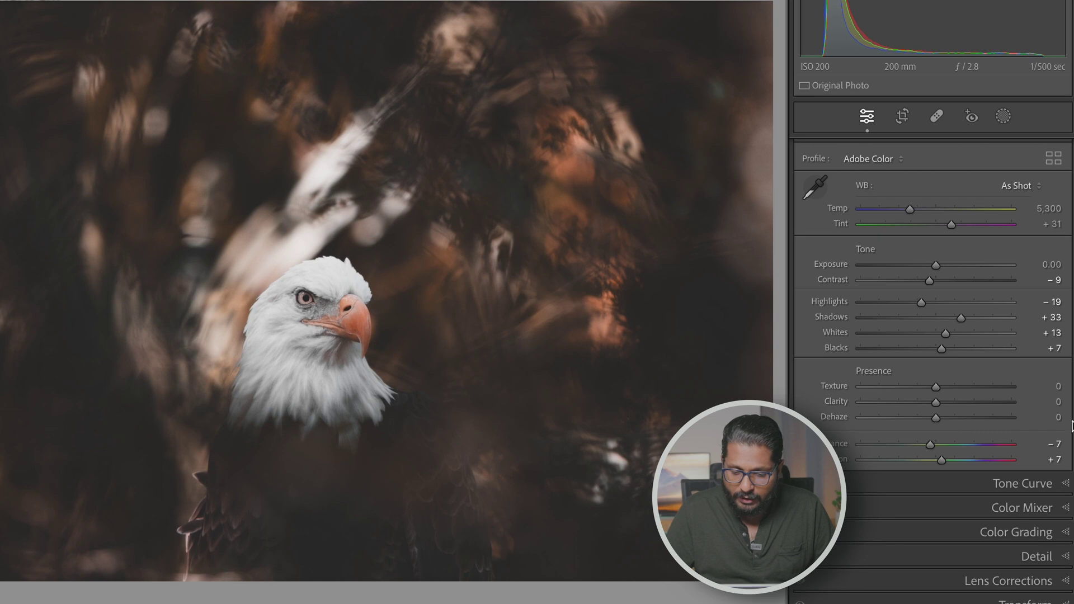
# - Reset the hue and saturation of the red, green and blue primaries in the eagle photo's Calibration to 0
pyautogui.scroll(-2, 1057, 480)
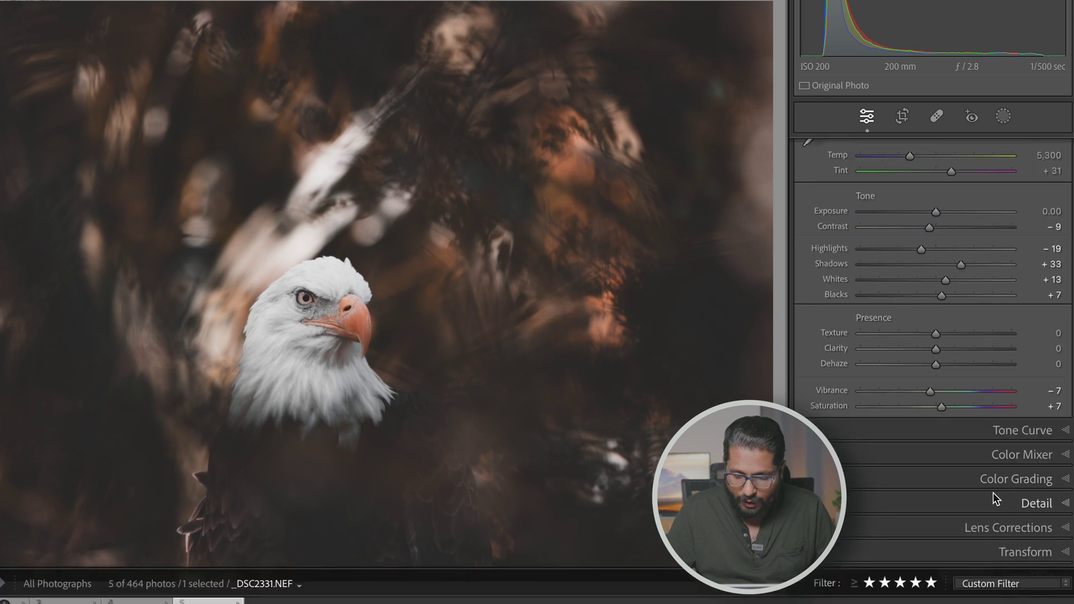
pyautogui.hotkey('ctrl', '9')
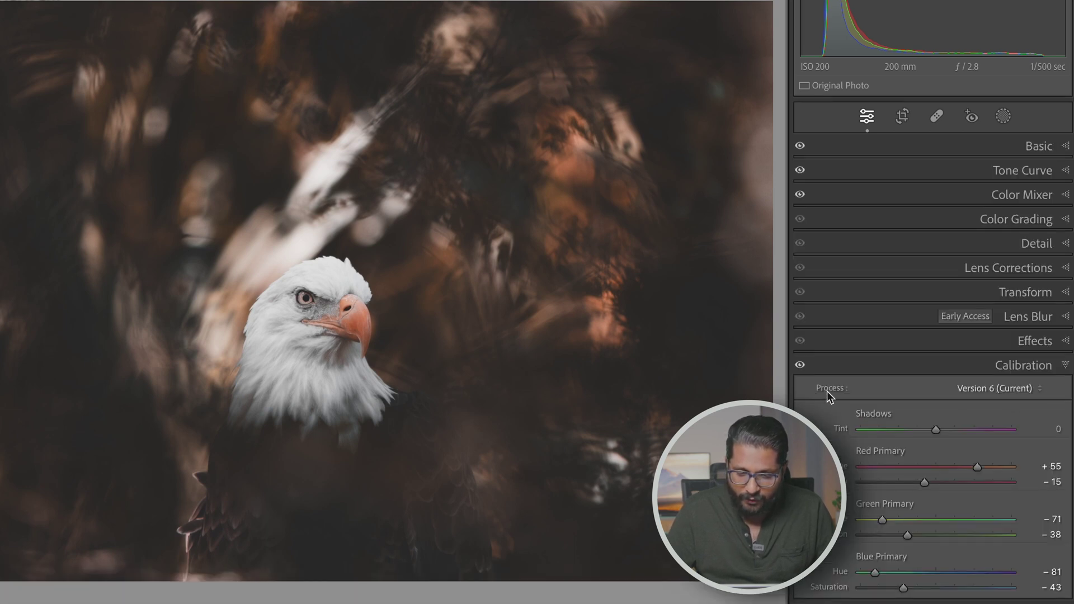
pyautogui.doubleClick(843, 467)
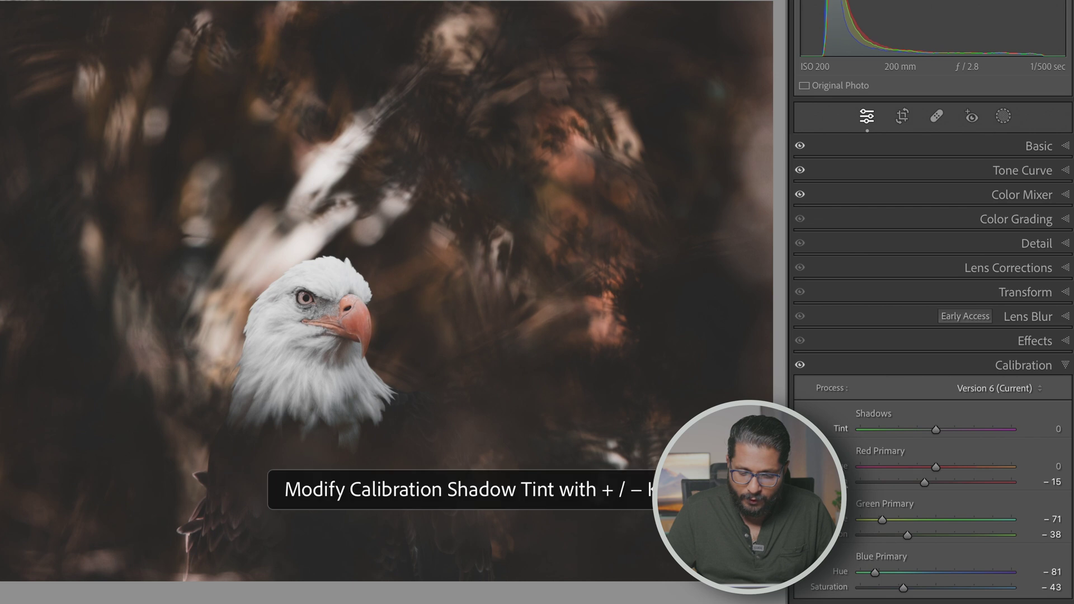
pyautogui.doubleClick(845, 520)
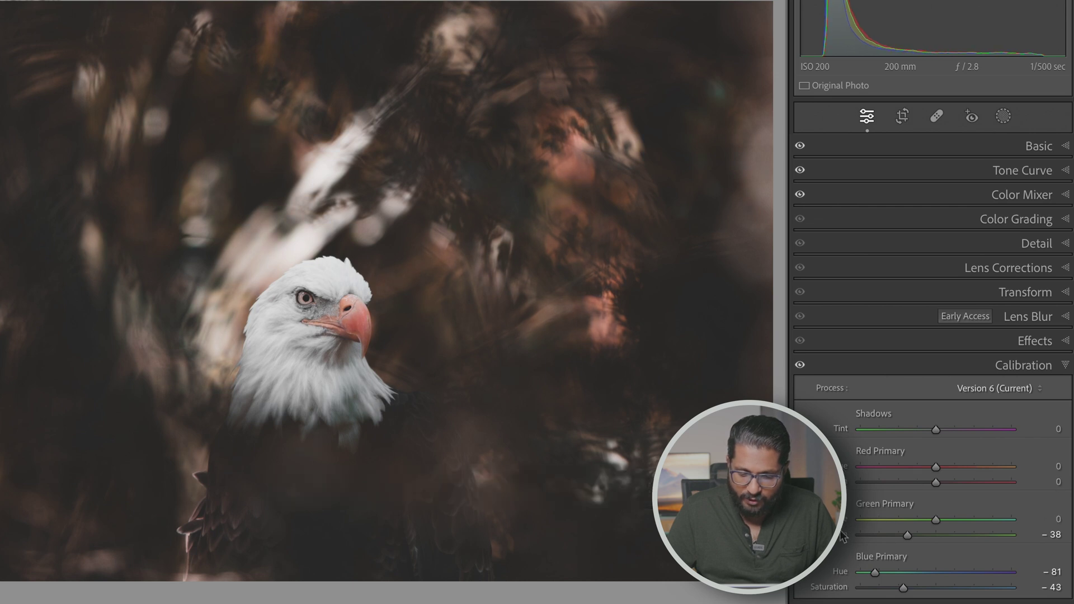
pyautogui.doubleClick(839, 572)
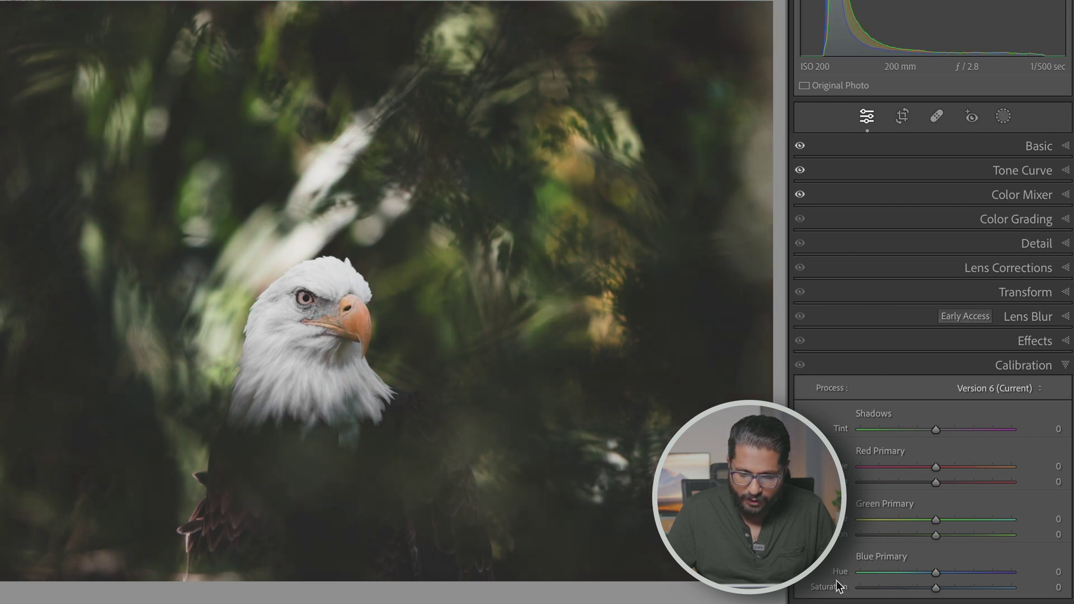
# - Reset all the eagle photo's Color Mixer saturation values to 0
pyautogui.click(1030, 194)
pyautogui.click(895, 222)
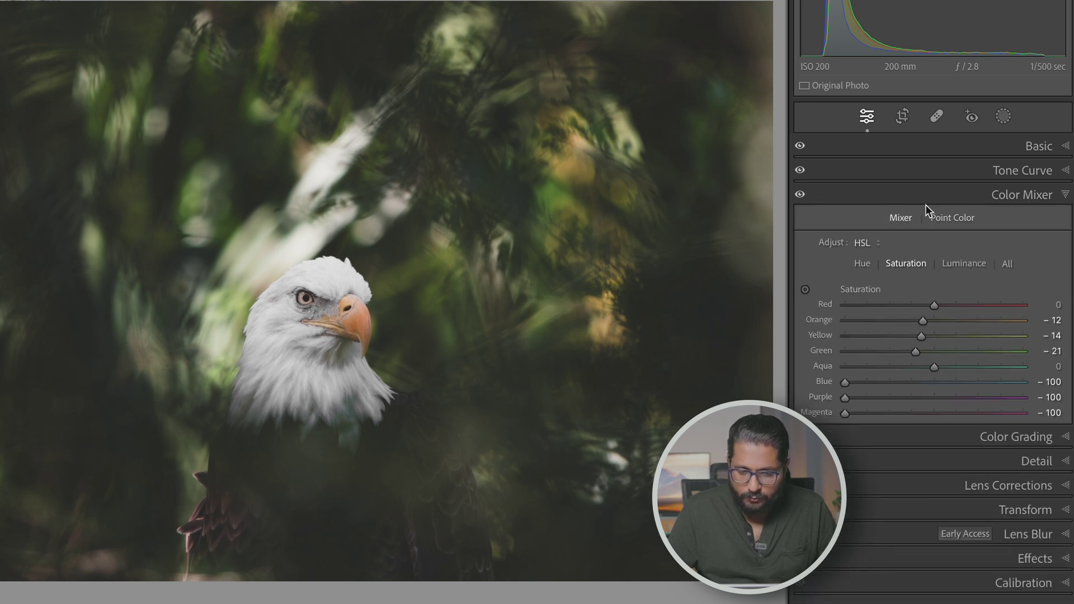
pyautogui.doubleClick(824, 335)
pyautogui.doubleClick(827, 351)
pyautogui.doubleClick(829, 381)
pyautogui.doubleClick(828, 395)
pyautogui.doubleClick(827, 410)
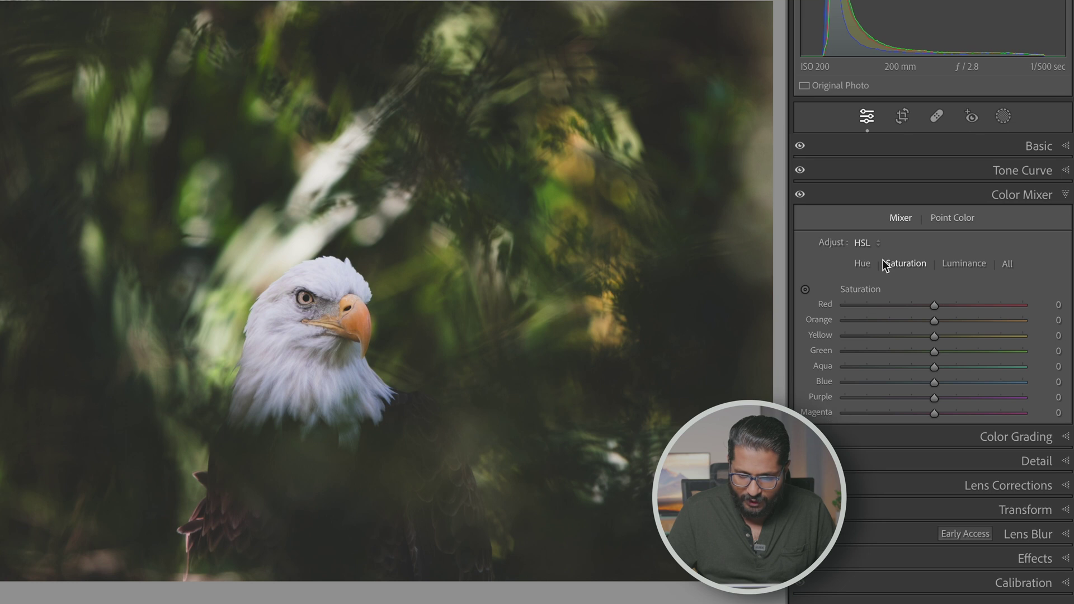
# - Set the Color Mixer hues to -89 for red, -73 for orange and -74 for yellow
pyautogui.click(868, 264)
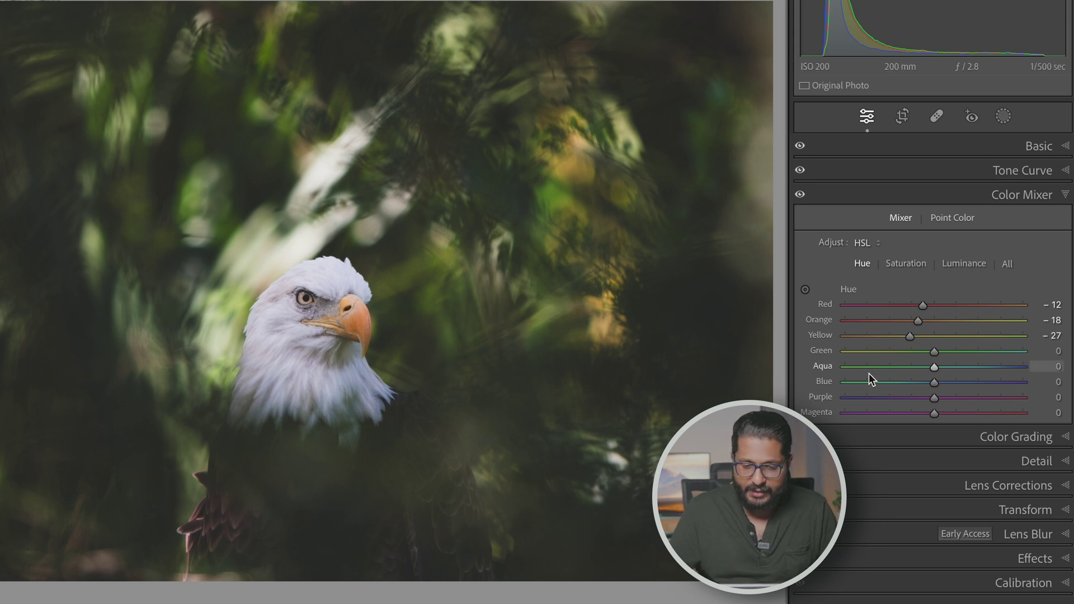
pyautogui.moveTo(906, 337); pyautogui.dragTo(865, 350)
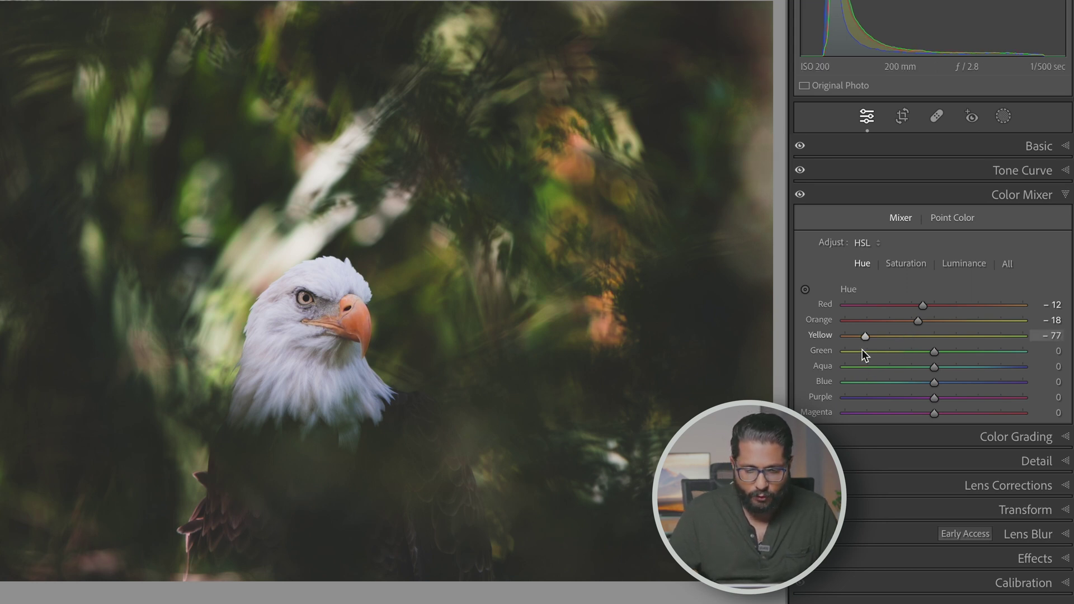
pyautogui.moveTo(917, 320); pyautogui.dragTo(853, 312)
pyautogui.moveTo(932, 381)
pyautogui.mouseDown()
pyautogui.moveTo(833, 392)
pyautogui.moveTo(932, 395)
pyautogui.mouseUp()
pyautogui.doubleClick(934, 383)
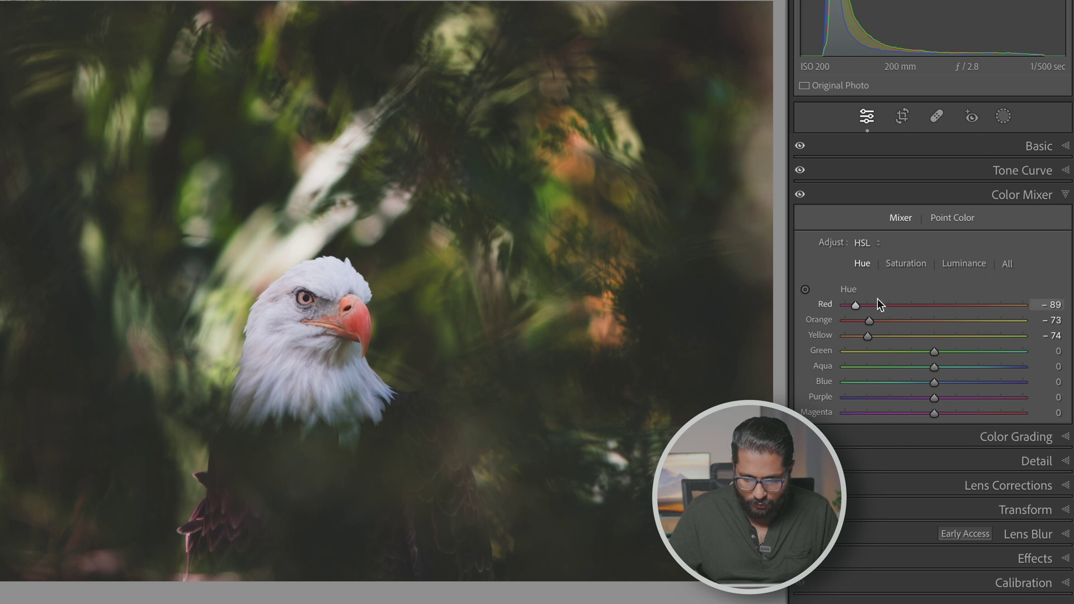
# - Raise the yellow saturation to +15 and set the green hue to -100 in the Color Mixer
pyautogui.click(917, 266)
pyautogui.moveTo(934, 337)
pyautogui.mouseDown()
pyautogui.moveTo(954, 339)
pyautogui.moveTo(946, 340)
pyautogui.mouseUp()
pyautogui.click(862, 264)
pyautogui.moveTo(867, 362); pyautogui.dragTo(838, 381)
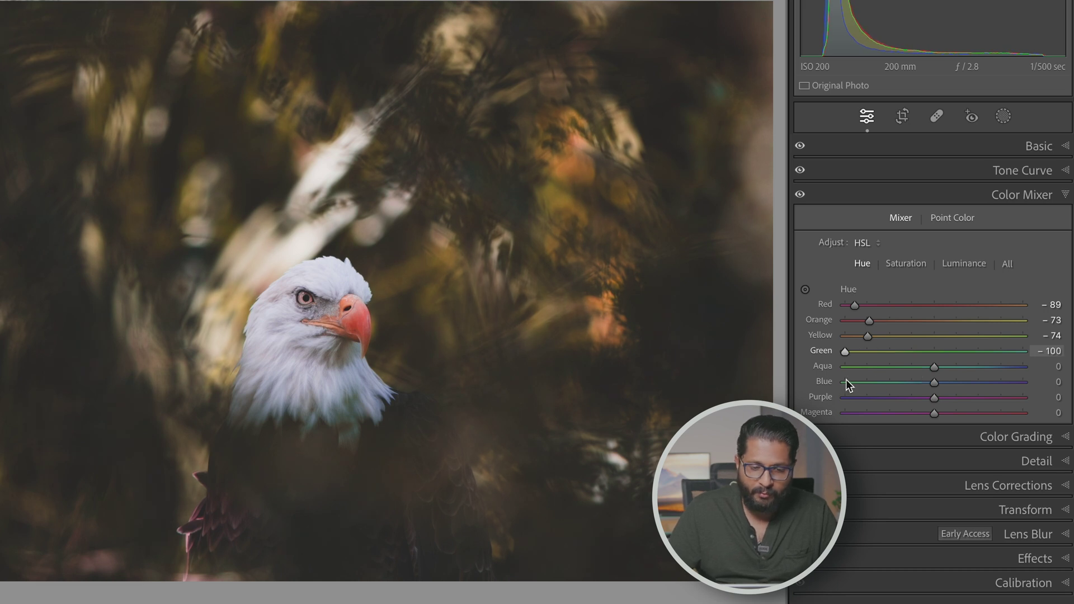
pyautogui.moveTo(928, 369)
pyautogui.mouseDown()
pyautogui.moveTo(912, 369)
pyautogui.moveTo(932, 367)
pyautogui.moveTo(919, 386)
pyautogui.mouseUp()
# - Set the Color Mixer saturation to +18 for yellow, +21 for green and -100 for blue, and check the eagle's head
pyautogui.click(906, 263)
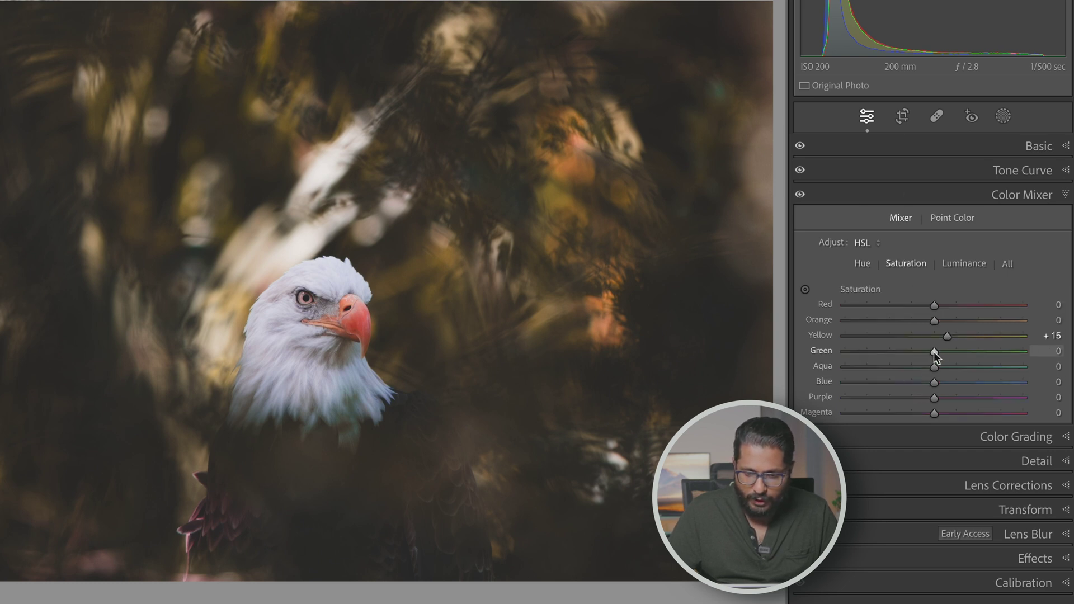
pyautogui.moveTo(934, 351); pyautogui.dragTo(955, 337)
pyautogui.moveTo(932, 386); pyautogui.dragTo(767, 390)
pyautogui.click(270, 289)
pyautogui.click(271, 289)
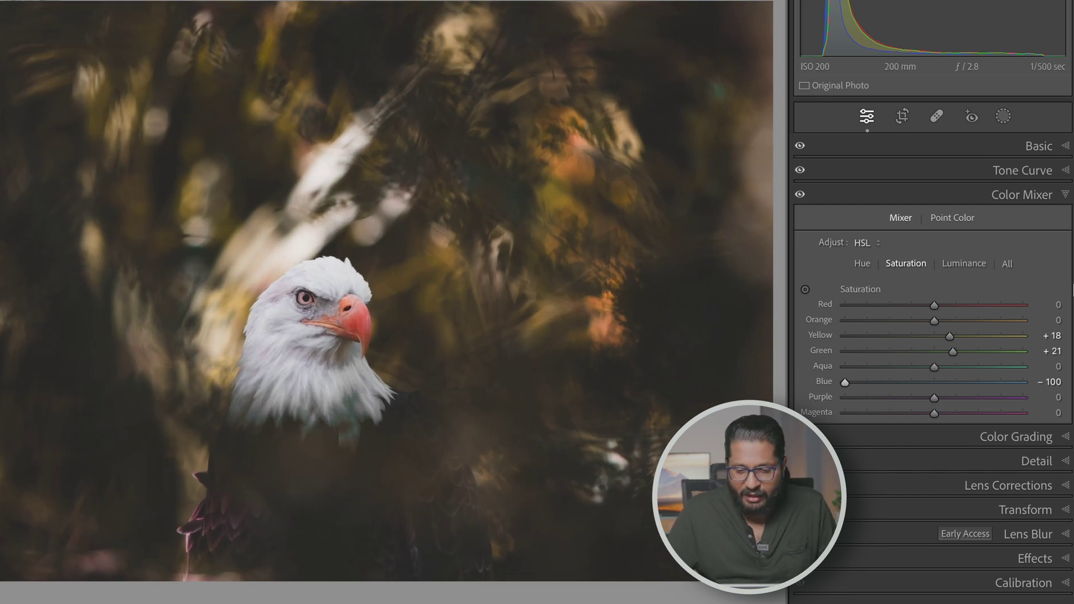
# - Set the Color Mixer saturation to -39 for aqua, +3 for orange, and -100 for purple and magenta
pyautogui.moveTo(934, 370); pyautogui.dragTo(899, 375)
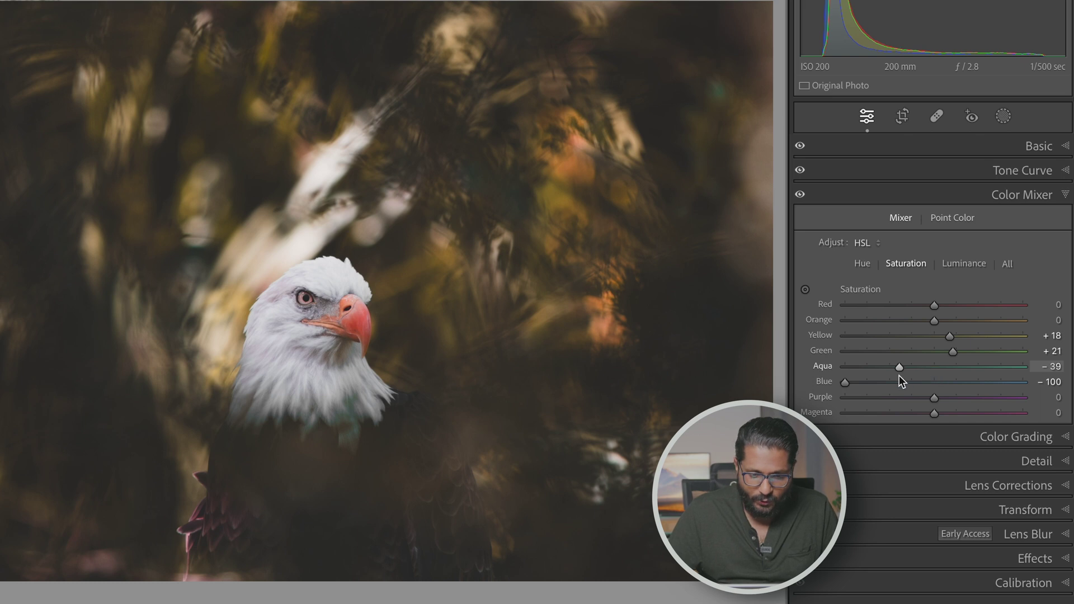
pyautogui.moveTo(932, 323); pyautogui.dragTo(934, 323)
pyautogui.moveTo(934, 397); pyautogui.dragTo(839, 415)
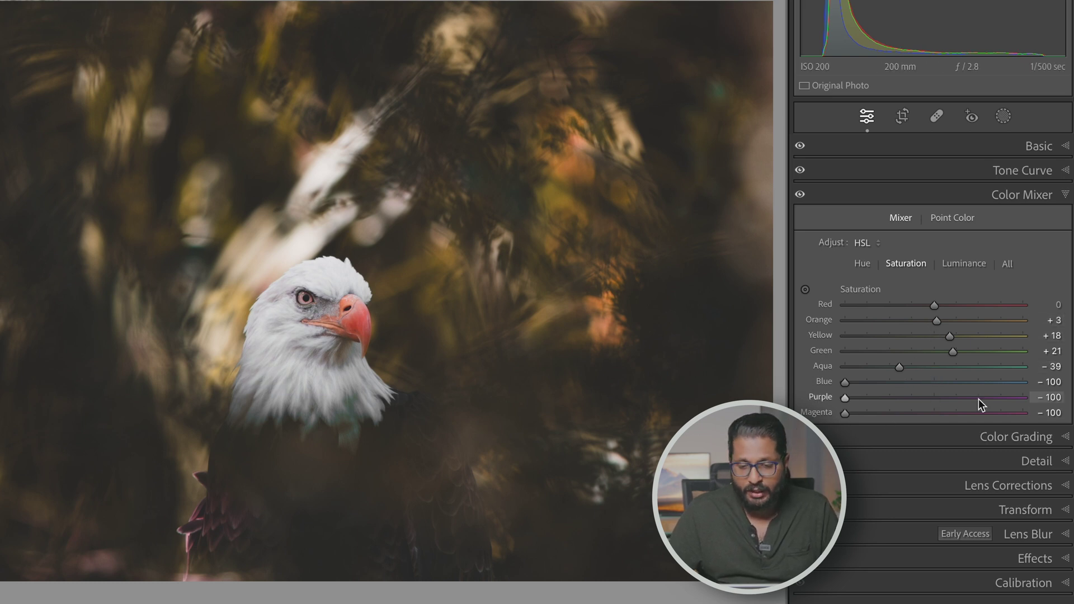
# - Color grade the eagle photo's highlights with hue 37 and saturation 14
pyautogui.click(1026, 440)
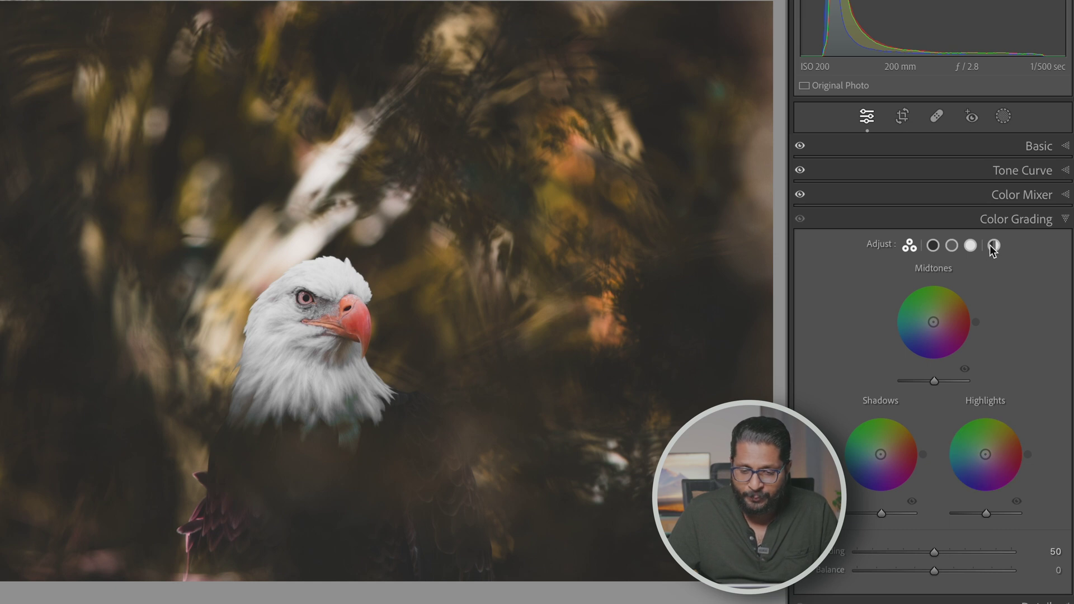
pyautogui.click(971, 246)
pyautogui.moveTo(856, 461); pyautogui.dragTo(875, 461)
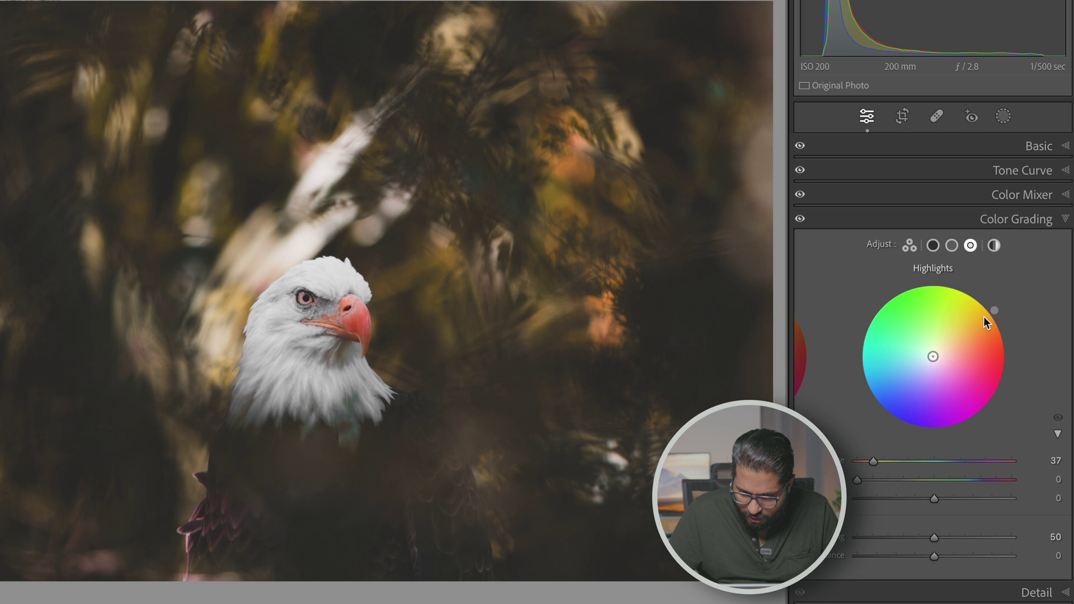
pyautogui.moveTo(861, 481); pyautogui.dragTo(976, 484)
pyautogui.doubleClick(975, 481)
pyautogui.moveTo(857, 481); pyautogui.dragTo(883, 488)
# - Color grade the shadows with hue 45 and saturation 4, and the midtones with hue 43 and saturation 5
pyautogui.click(932, 246)
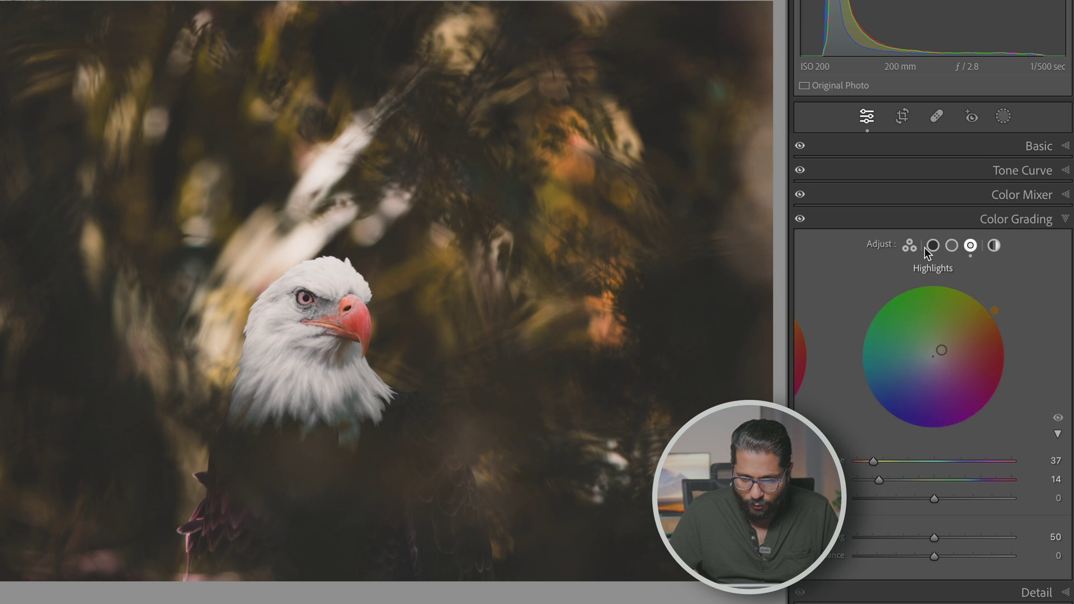
pyautogui.moveTo(1010, 356); pyautogui.dragTo(995, 310)
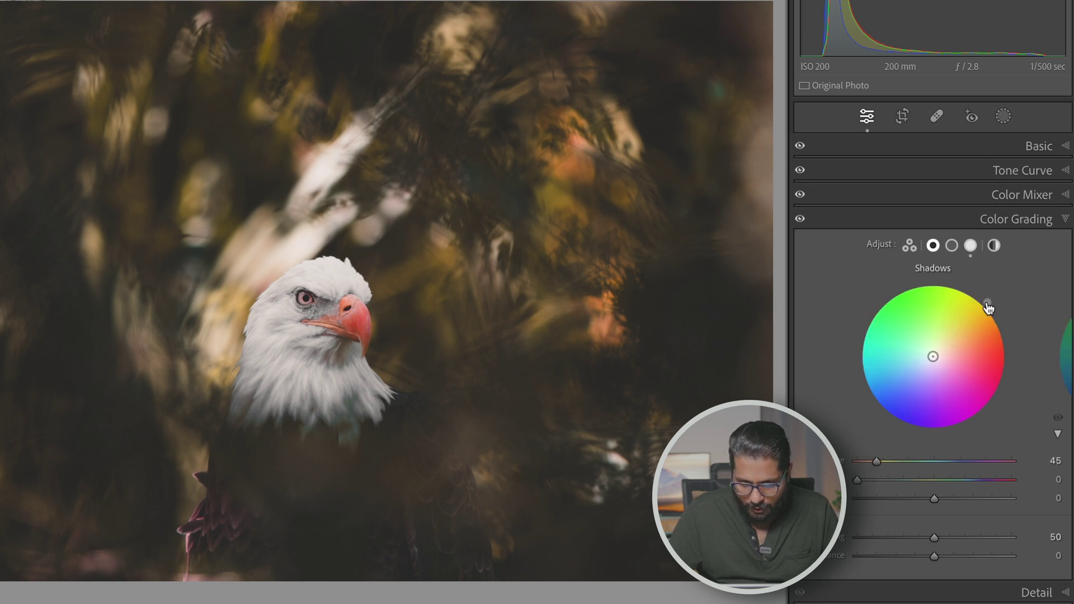
pyautogui.moveTo(857, 481)
pyautogui.mouseDown()
pyautogui.moveTo(898, 481)
pyautogui.moveTo(867, 484)
pyautogui.mouseUp()
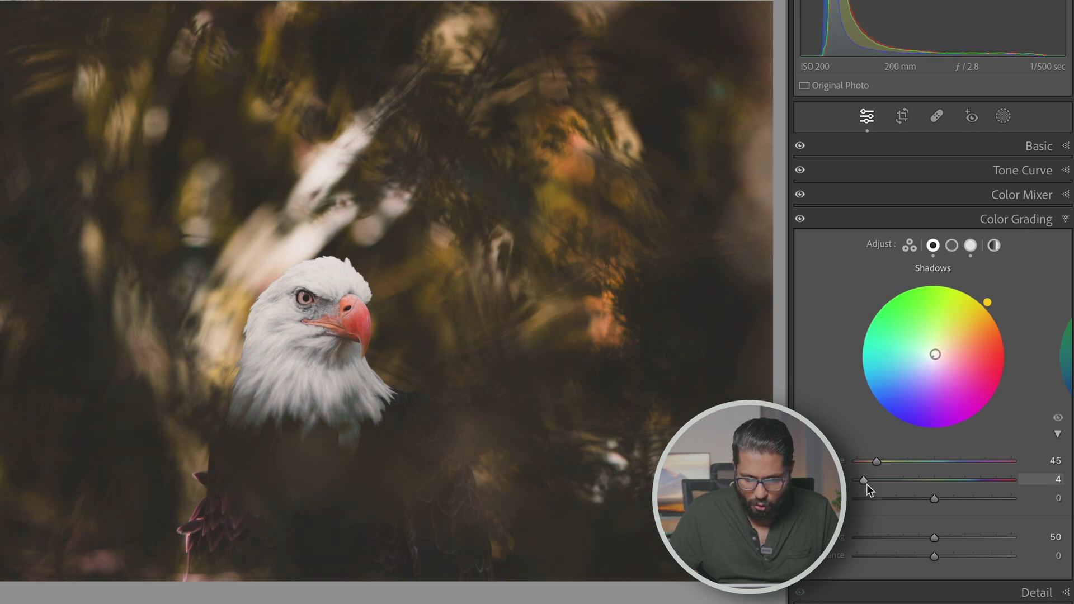
pyautogui.click(953, 246)
pyautogui.moveTo(873, 461)
pyautogui.mouseDown()
pyautogui.moveTo(869, 478)
pyautogui.moveTo(911, 479)
pyautogui.moveTo(865, 486)
pyautogui.mouseUp()
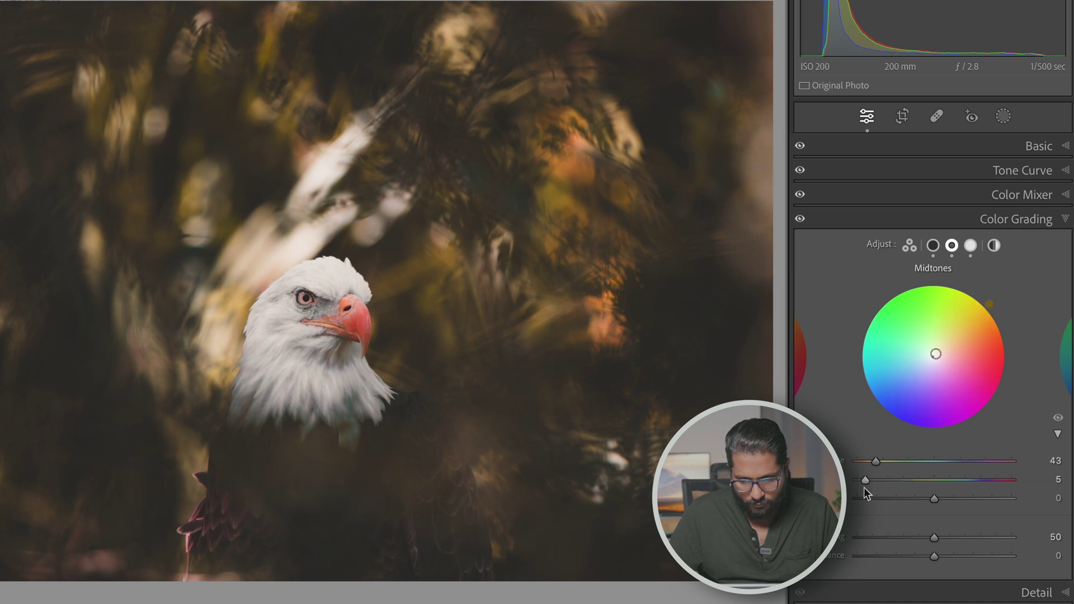